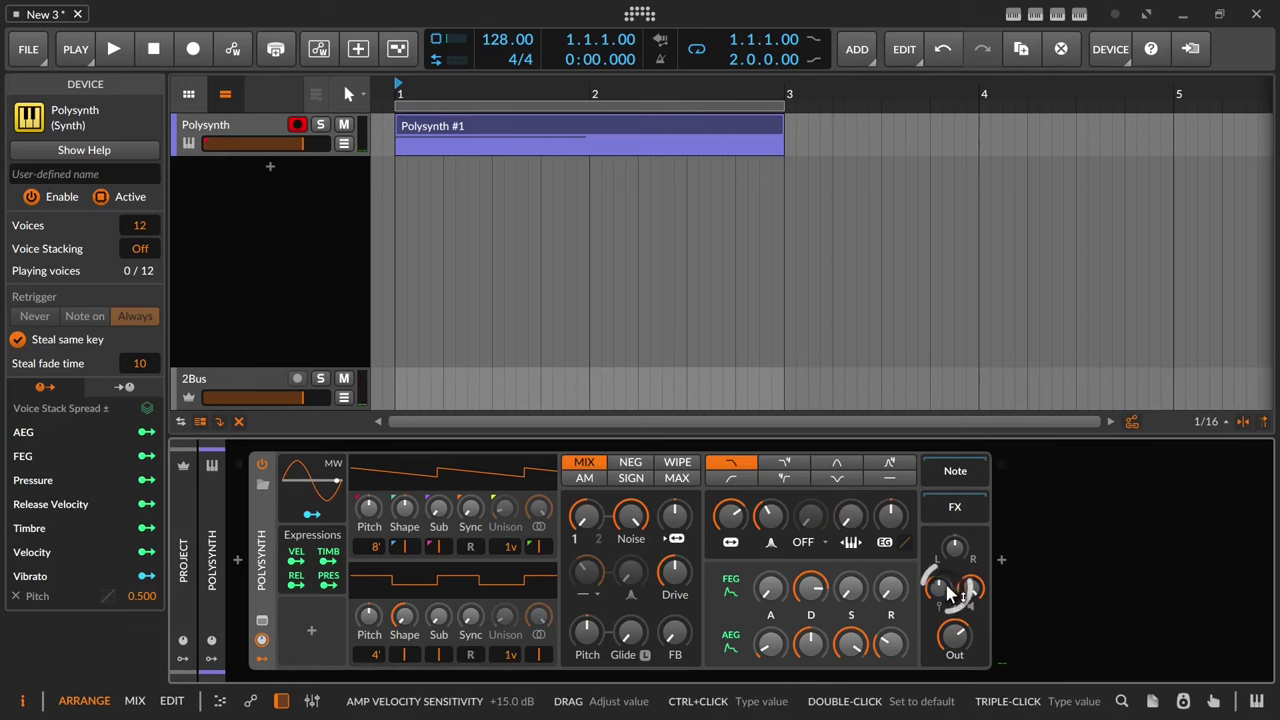
# Audition the Polysynth's filter slope and resonance, and adjust the filter frequency and pre-filter drive
pyautogui.moveTo(938, 588)
pyautogui.mouseDown()
pyautogui.moveTo(938, 612)
pyautogui.moveTo(938, 588)
pyautogui.mouseUp()
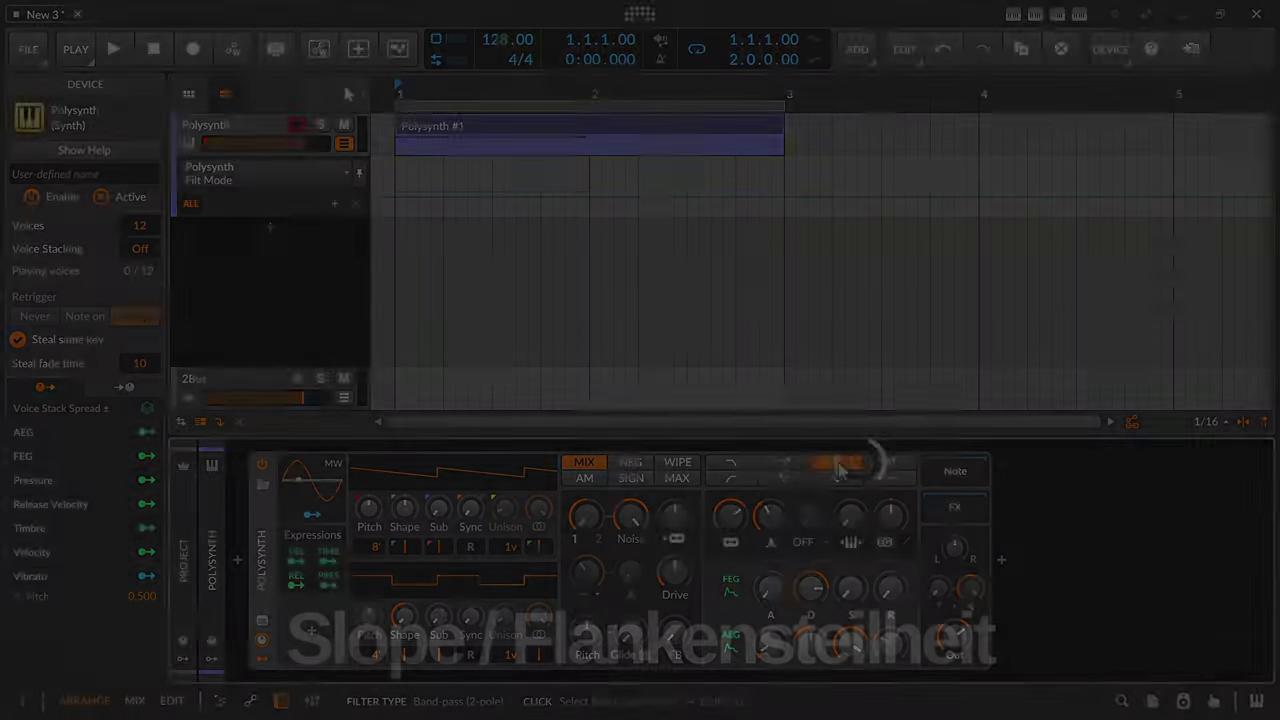
pyautogui.click(790, 466)
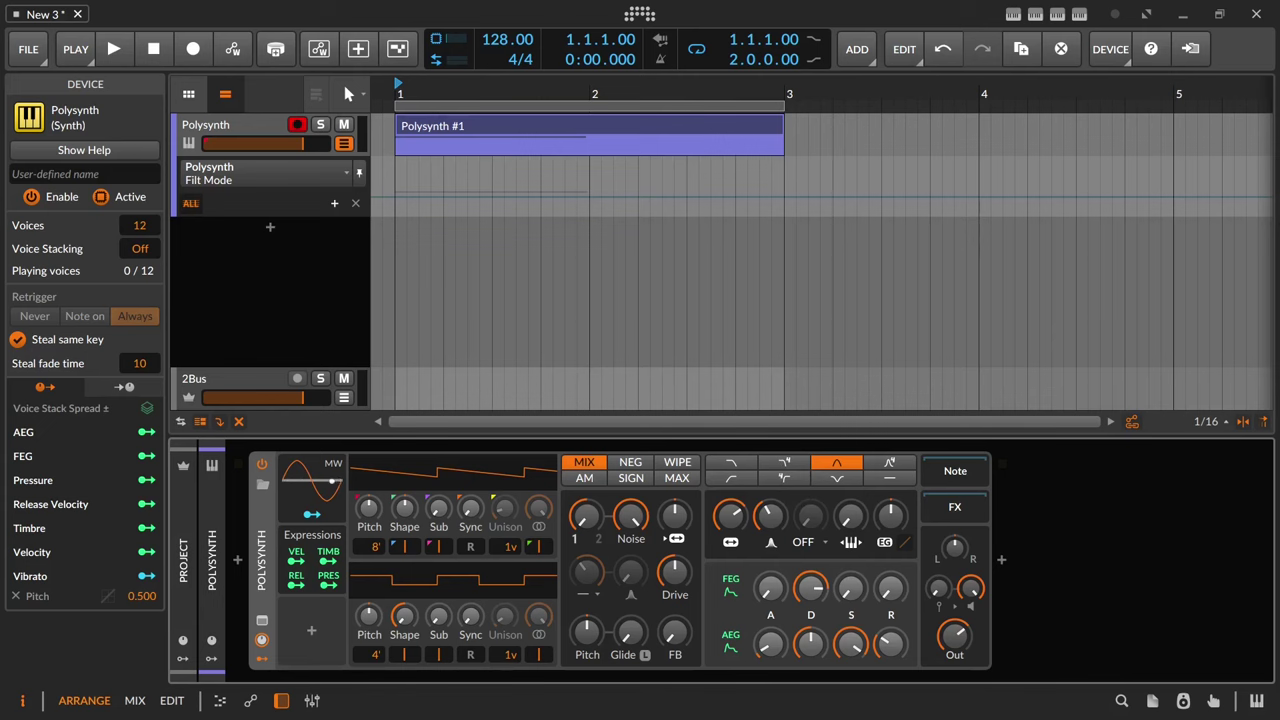
pyautogui.click(769, 515)
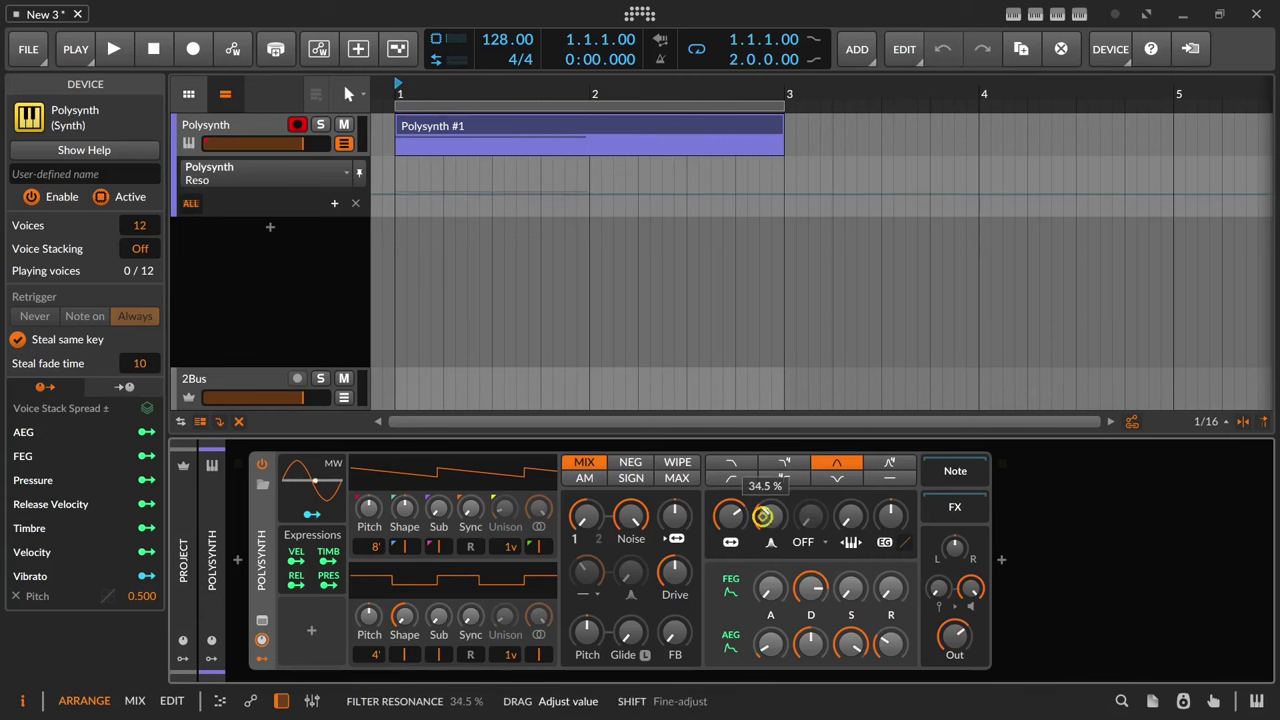
pyautogui.moveTo(725, 517)
pyautogui.mouseDown()
pyautogui.moveTo(725, 490)
pyautogui.moveTo(725, 522)
pyautogui.mouseUp()
pyautogui.moveTo(675, 571); pyautogui.dragTo(675, 572)
# Automate the filter frequency with a ramp rising across bar 1 to its peak just before bar 2, and play it back
pyautogui.click(729, 516)
pyautogui.moveTo(398, 216); pyautogui.dragTo(398, 232)
pyautogui.click(590, 217)
pyautogui.moveTo(565, 217); pyautogui.dragTo(590, 197)
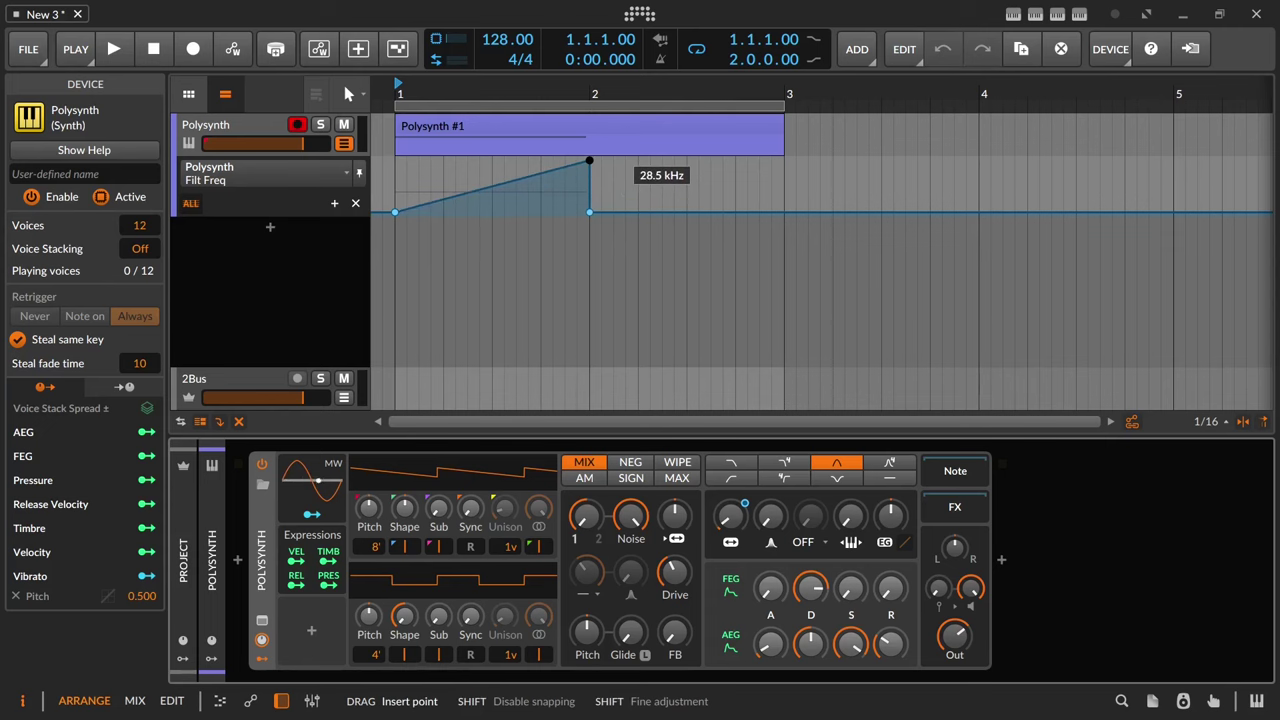
pyautogui.scroll(6, 605, 163)
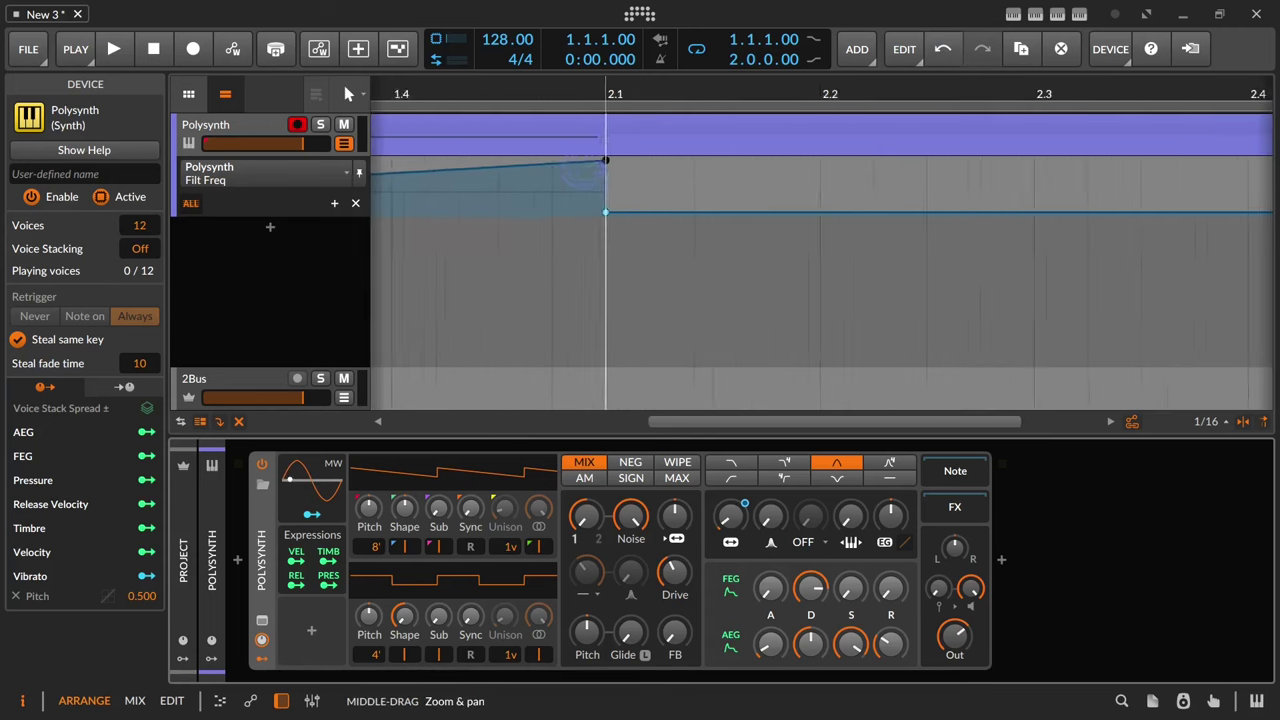
pyautogui.moveTo(614, 161); pyautogui.dragTo(593, 161)
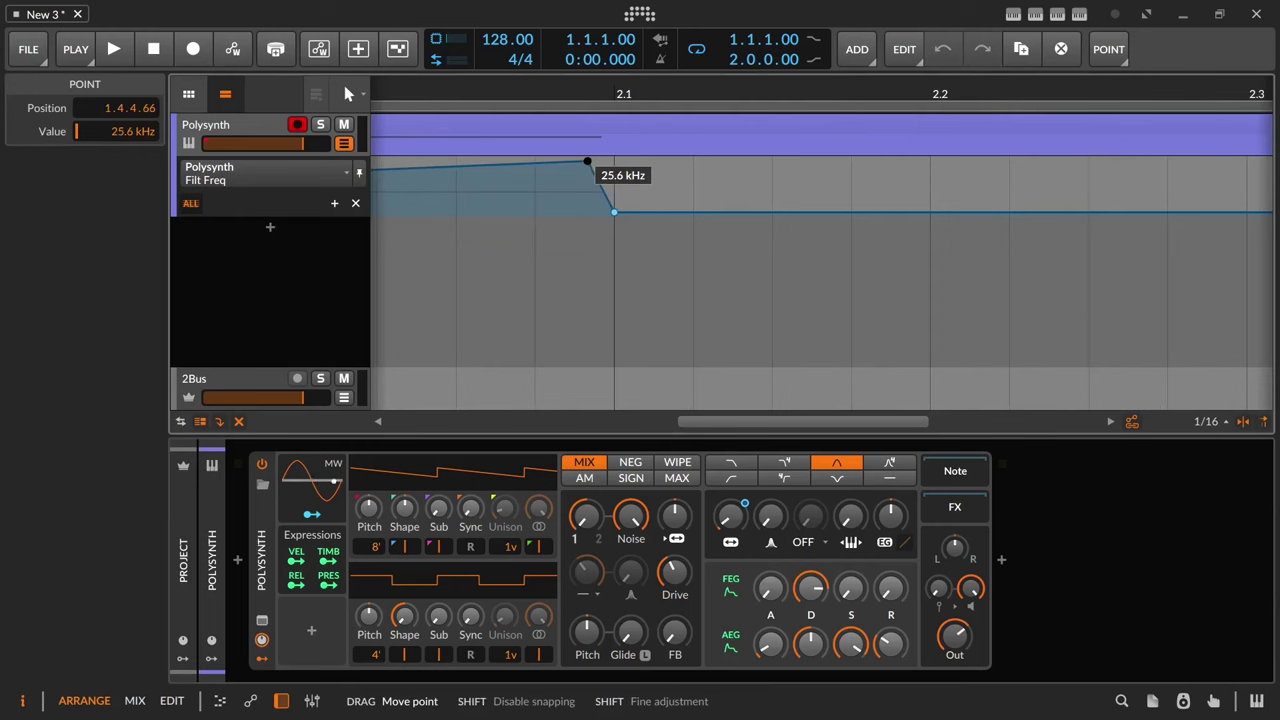
pyautogui.press('space')
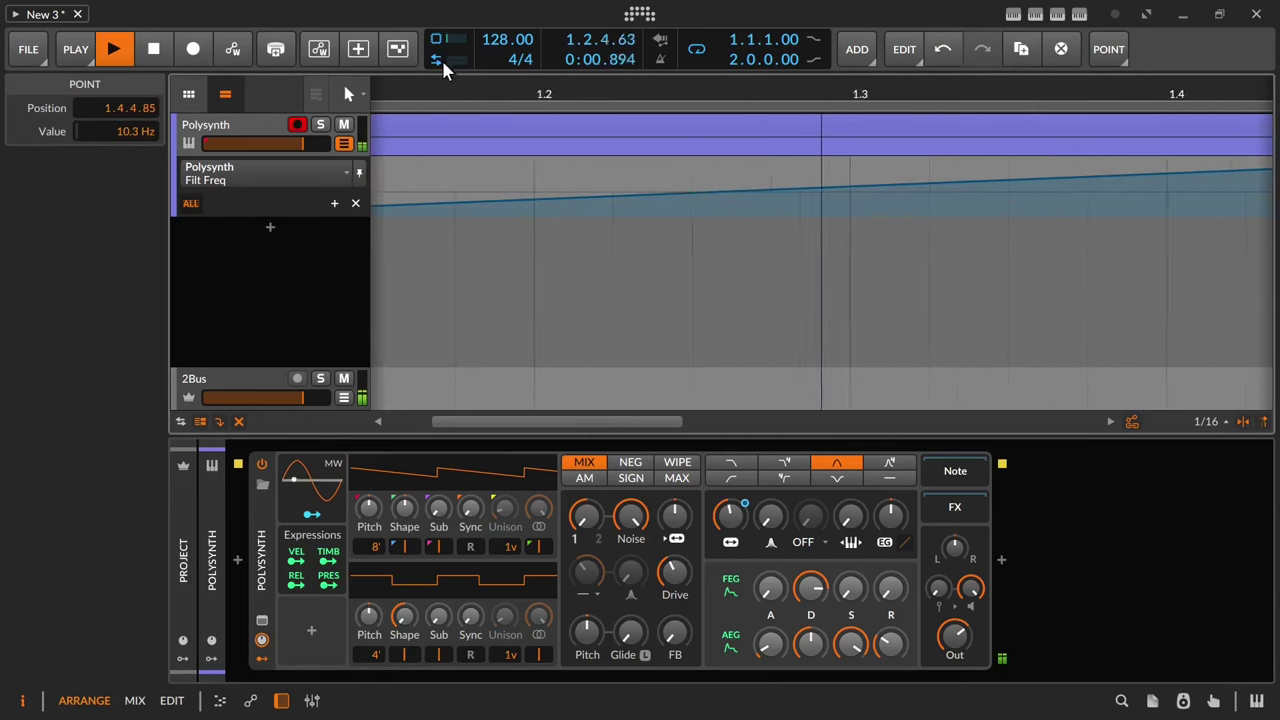
pyautogui.scroll(-4, 620, 250)
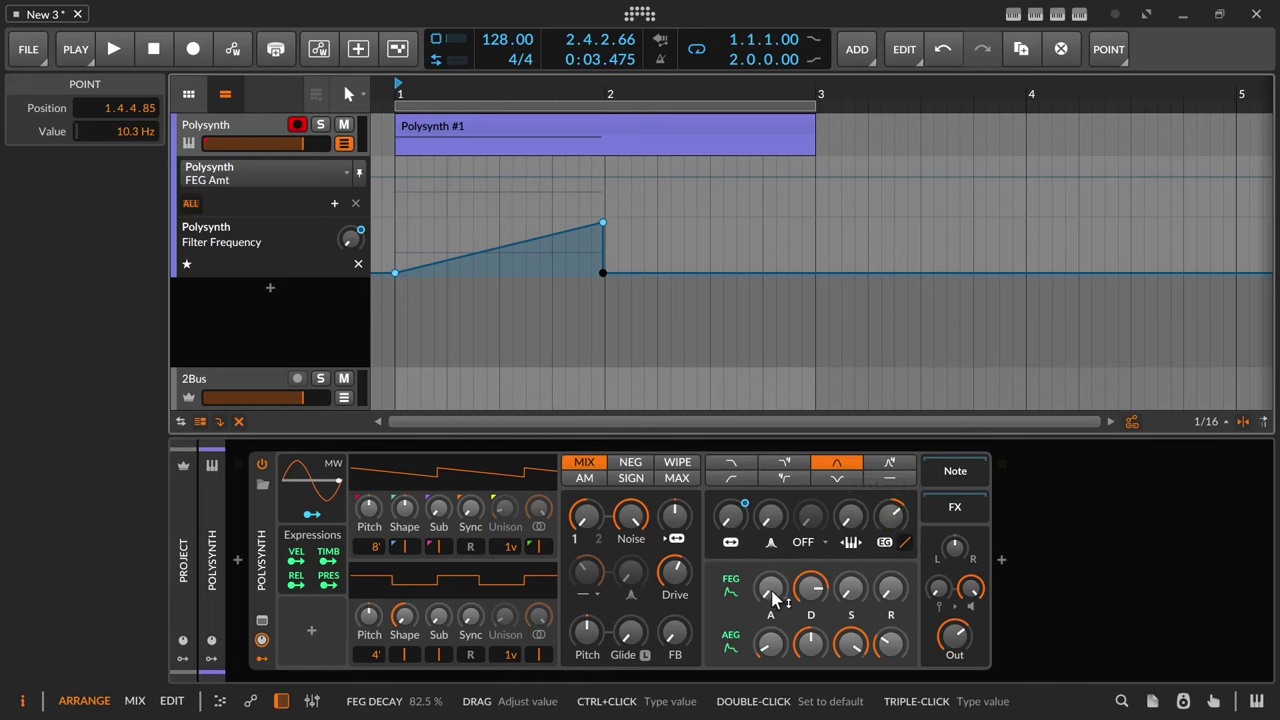
# Adjust the filter envelope's attack and try routing the envelope to the pre-filter drive as a modulation source
pyautogui.moveTo(769, 588)
pyautogui.mouseDown()
pyautogui.moveTo(769, 600)
pyautogui.moveTo(769, 586)
pyautogui.mouseUp()
pyautogui.hotkey('ctrl', 'z')
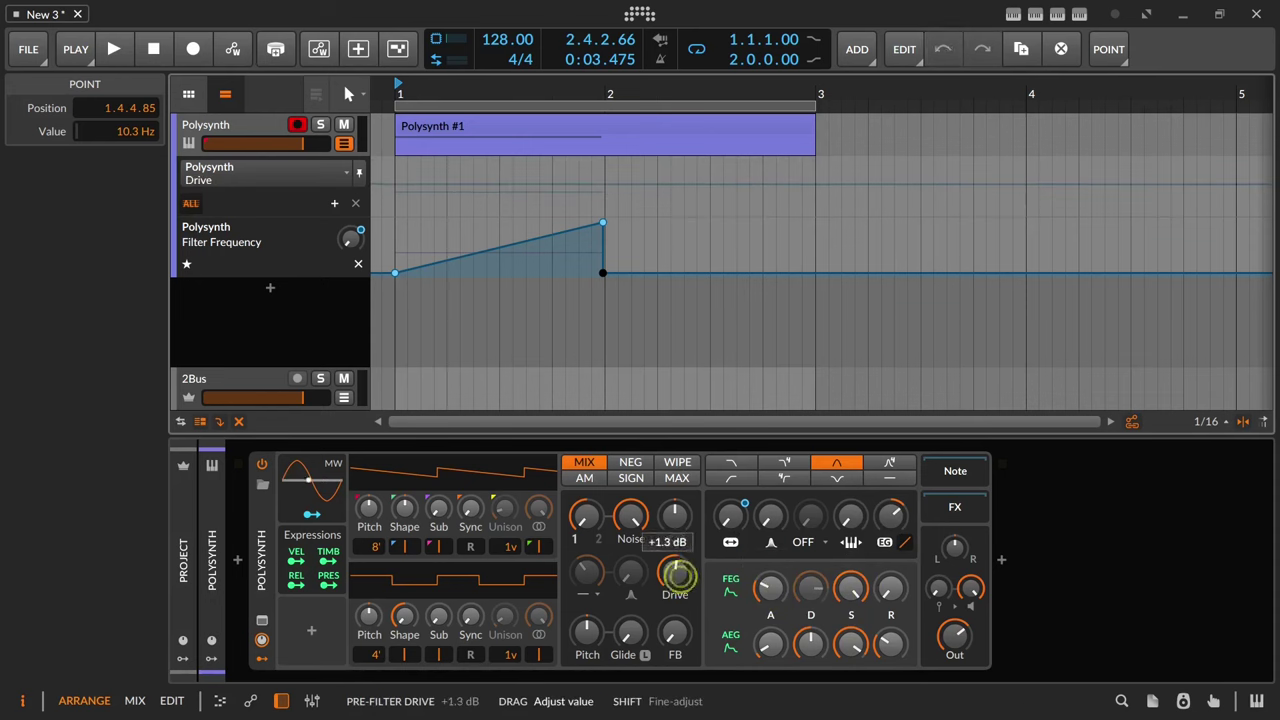
pyautogui.click(731, 586)
pyautogui.moveTo(678, 577); pyautogui.dragTo(686, 580)
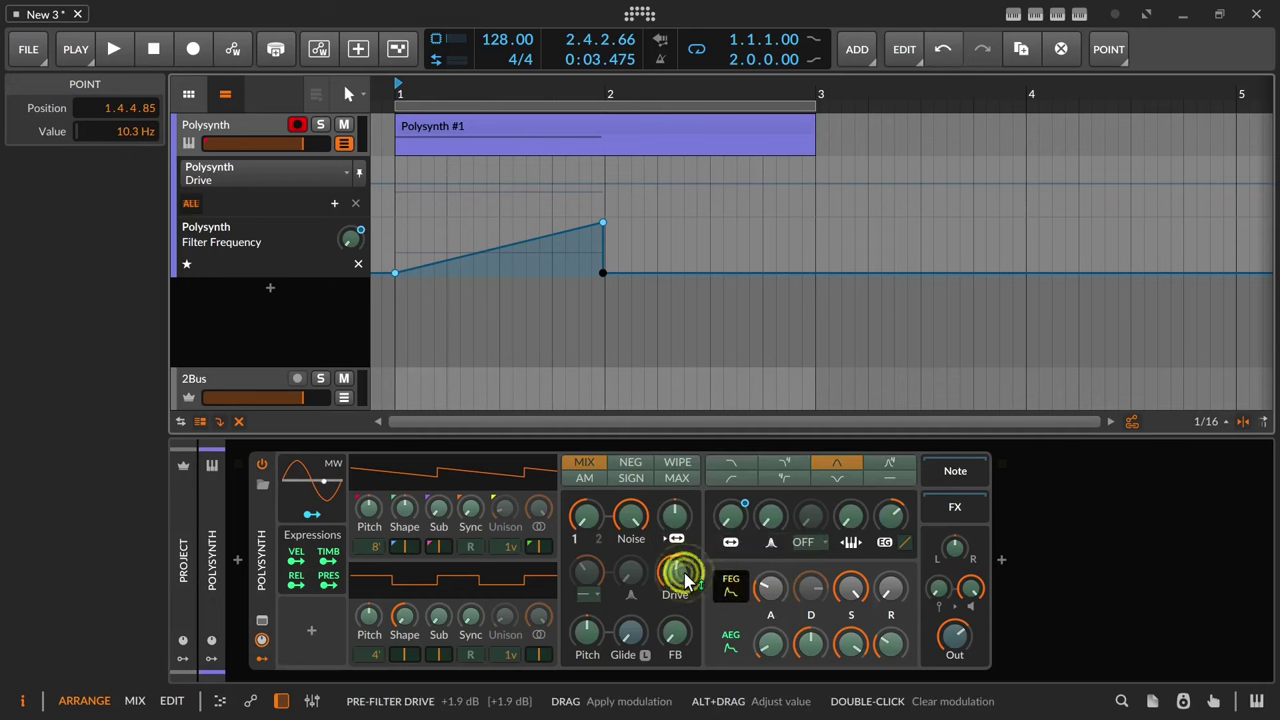
pyautogui.click(742, 594)
# Reset the filter envelope depth to its default value
pyautogui.click(893, 520)
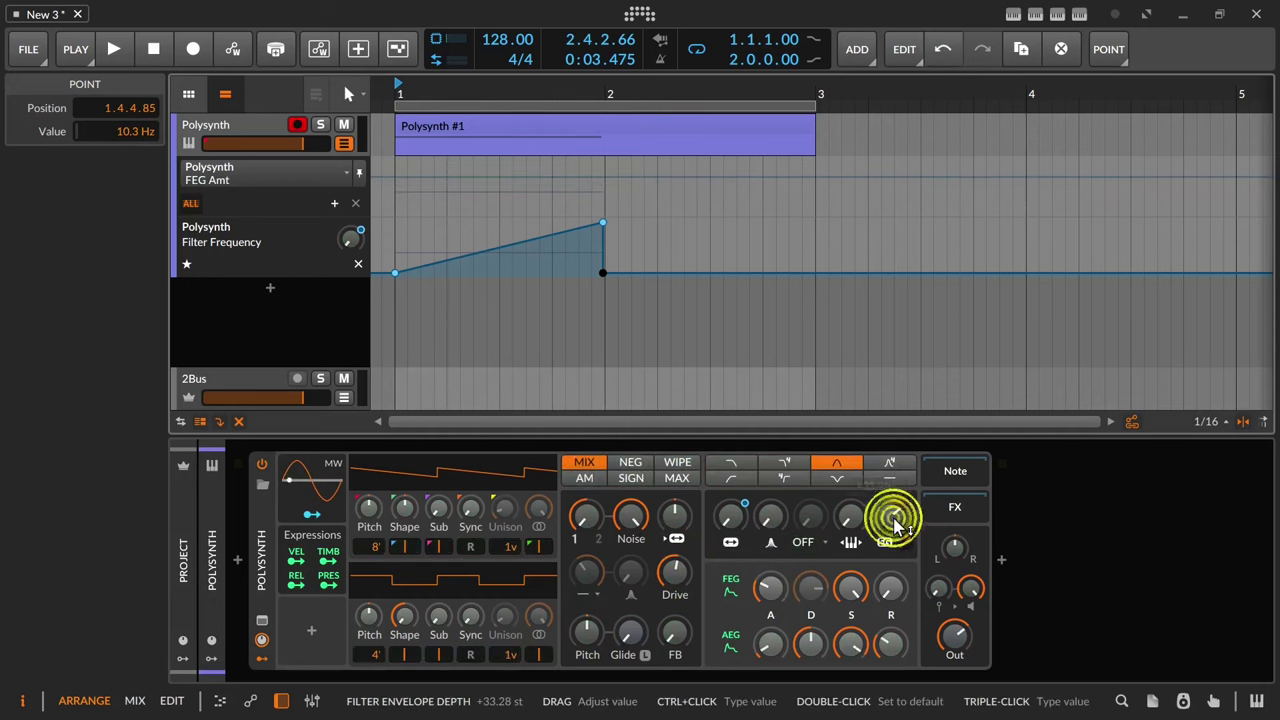
pyautogui.doubleClick(894, 520)
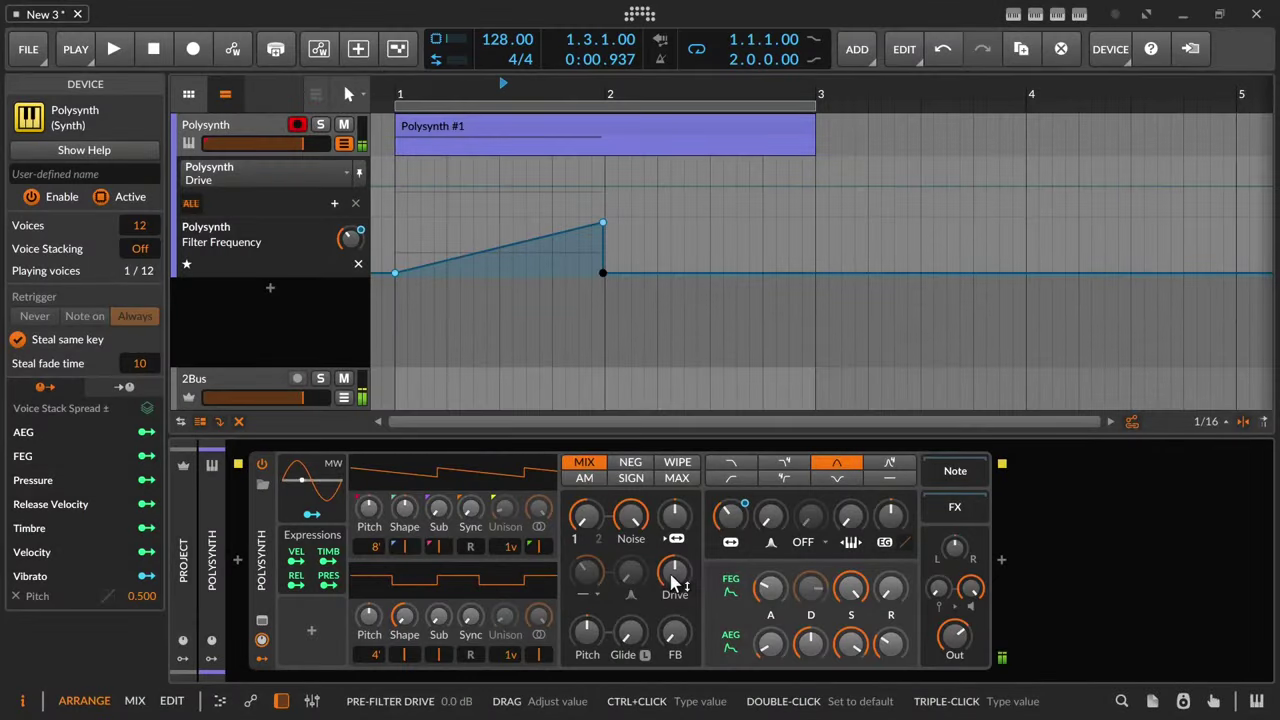
# Sweep the filter frequency while varying the pre-filter drive, and raise the feedback to about 97.3 %
pyautogui.click(727, 514)
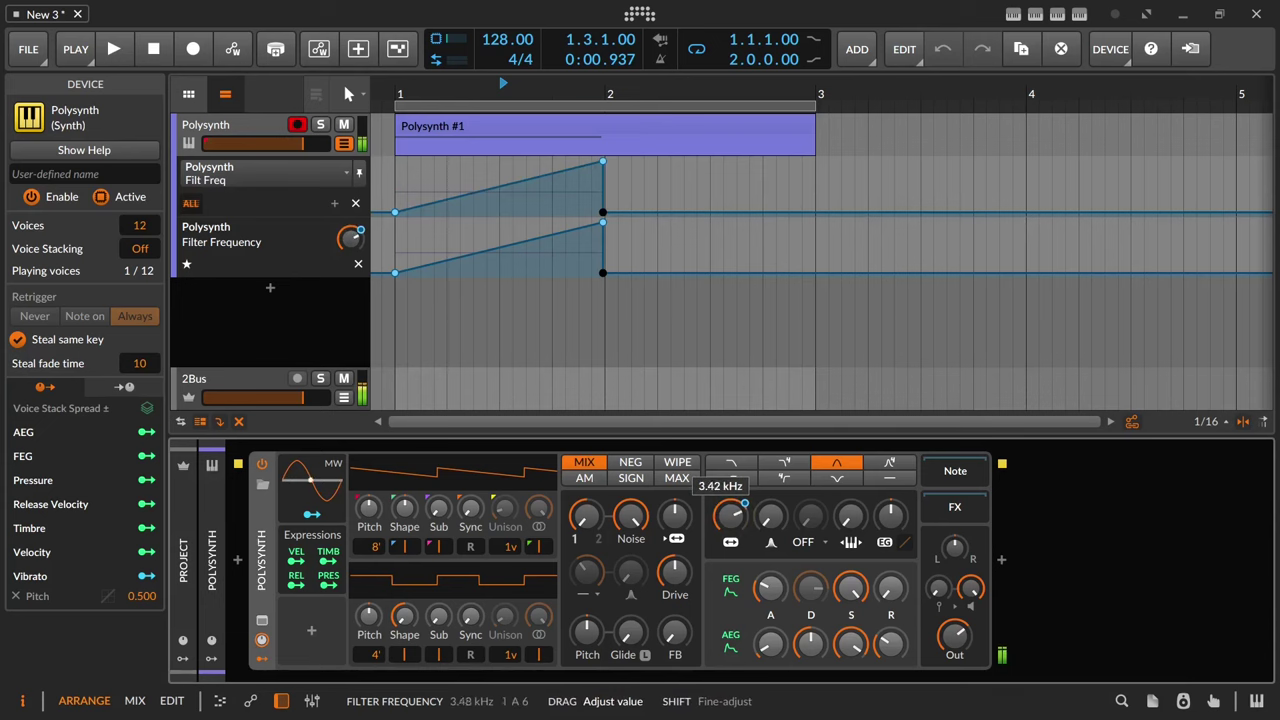
pyautogui.moveTo(675, 570); pyautogui.dragTo(679, 560)
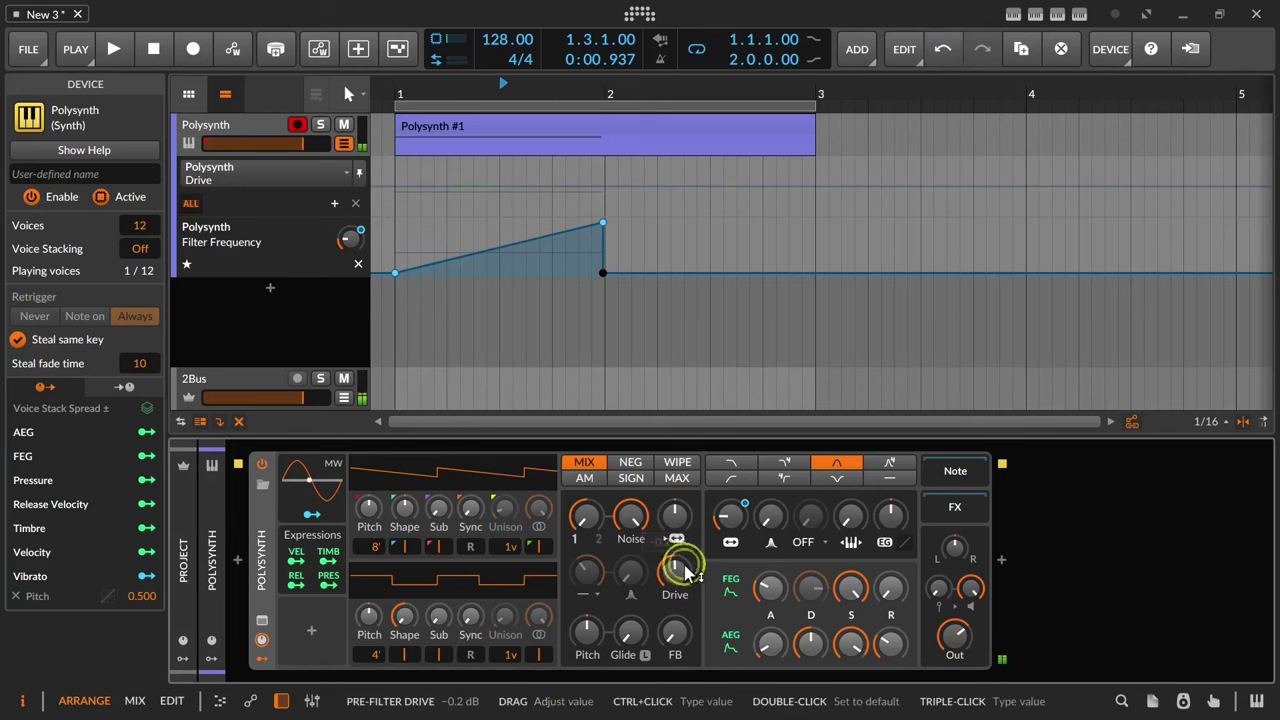
pyautogui.click(727, 516)
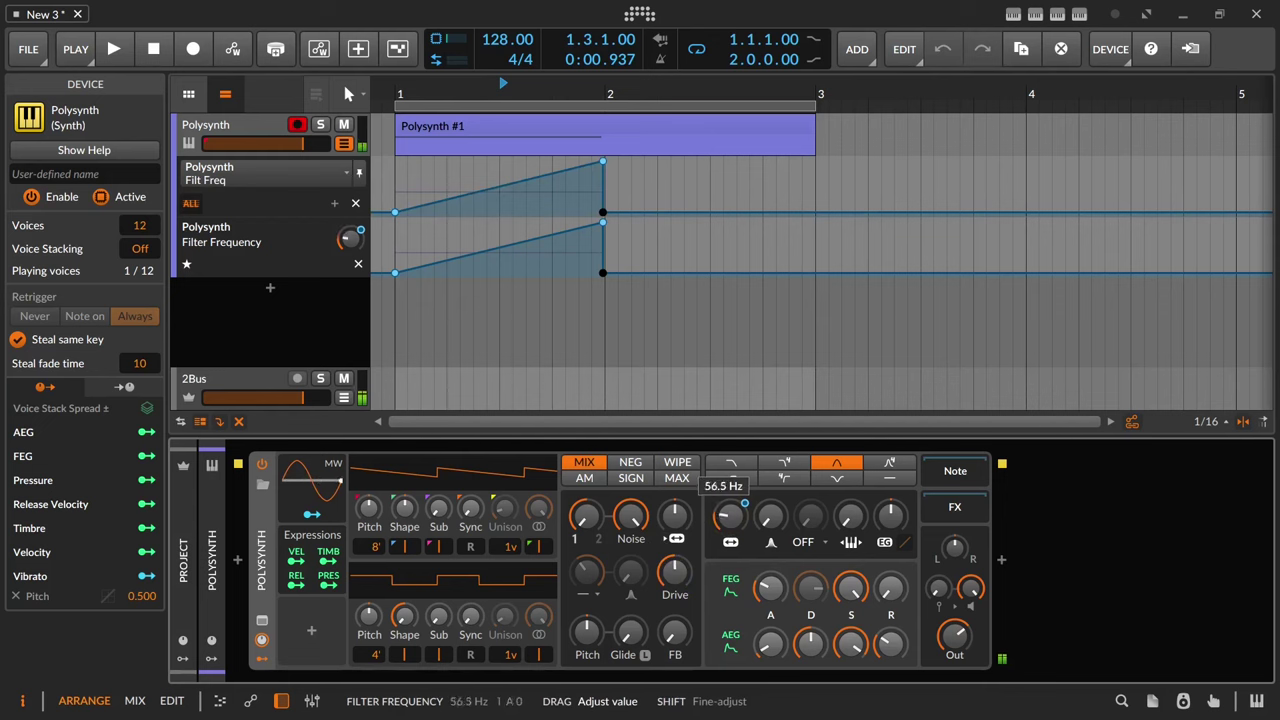
pyautogui.moveTo(675, 570); pyautogui.dragTo(679, 566)
pyautogui.click(730, 516)
pyautogui.moveTo(686, 657); pyautogui.dragTo(675, 584)
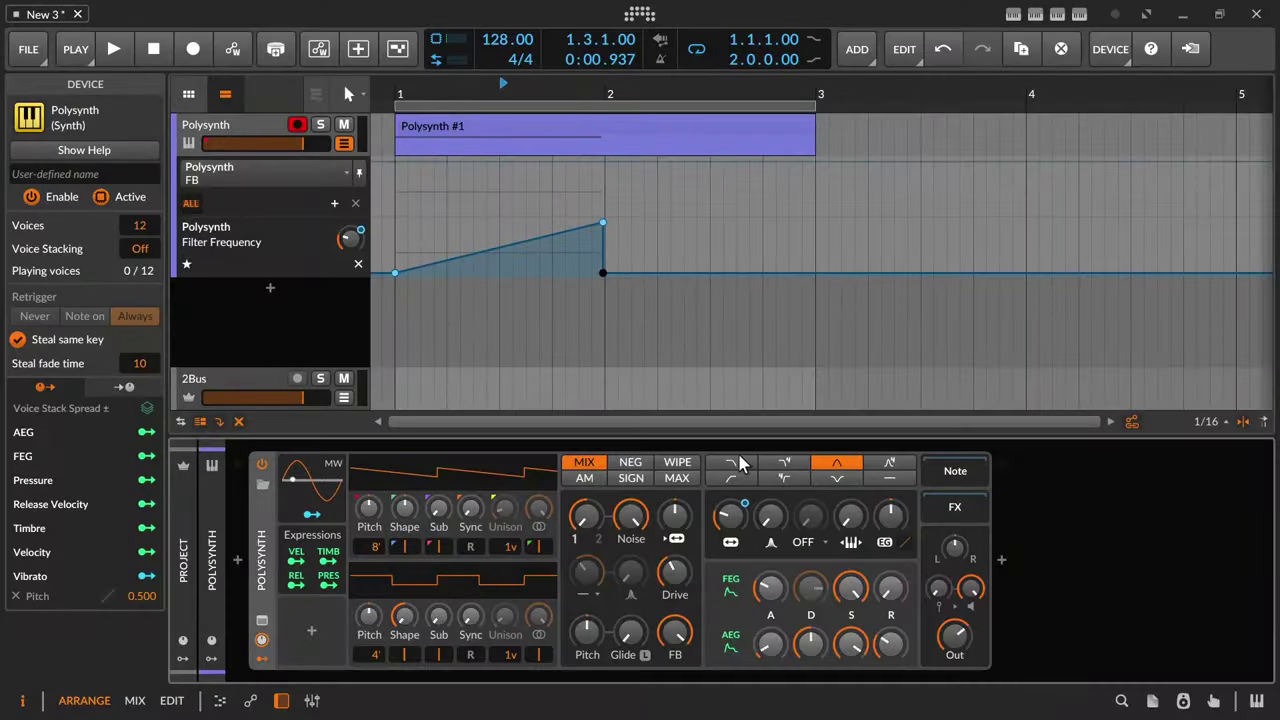
# Switch the filter to two-pole low-pass and adjust the pre-filter drive during playback
pyautogui.click(737, 465)
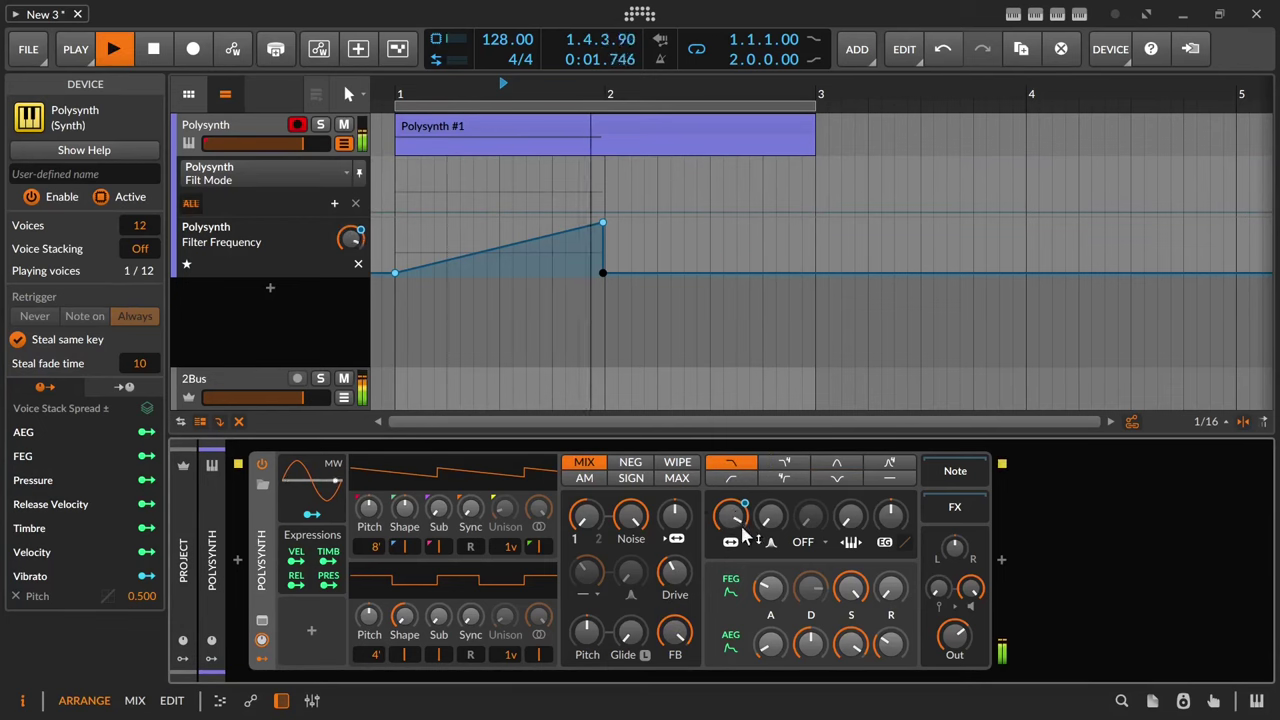
pyautogui.click(673, 574)
pyautogui.moveTo(673, 574)
pyautogui.mouseDown()
pyautogui.moveTo(673, 550)
pyautogui.moveTo(670, 580)
pyautogui.mouseUp()
# Switch the filter to four-pole low-pass, with the feedback at minimum and the pre-filter drive at about -8.3 dB
pyautogui.click(784, 462)
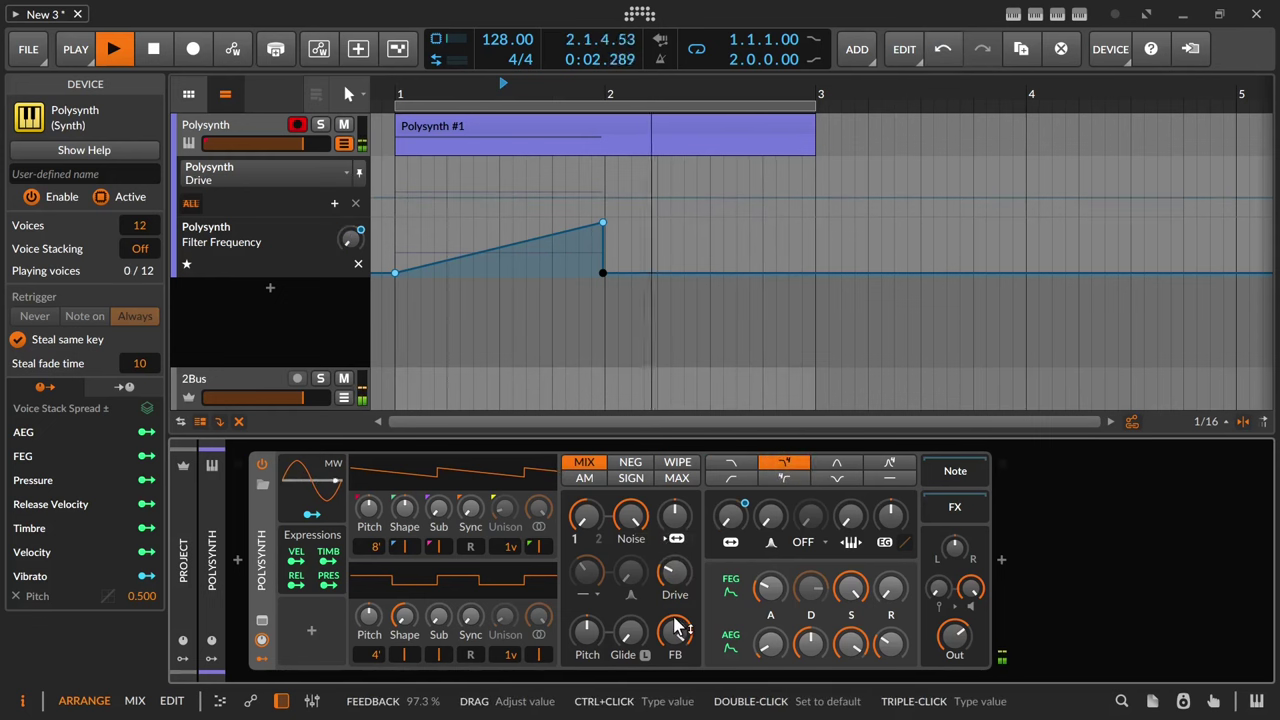
pyautogui.click(675, 624)
pyautogui.click(684, 580)
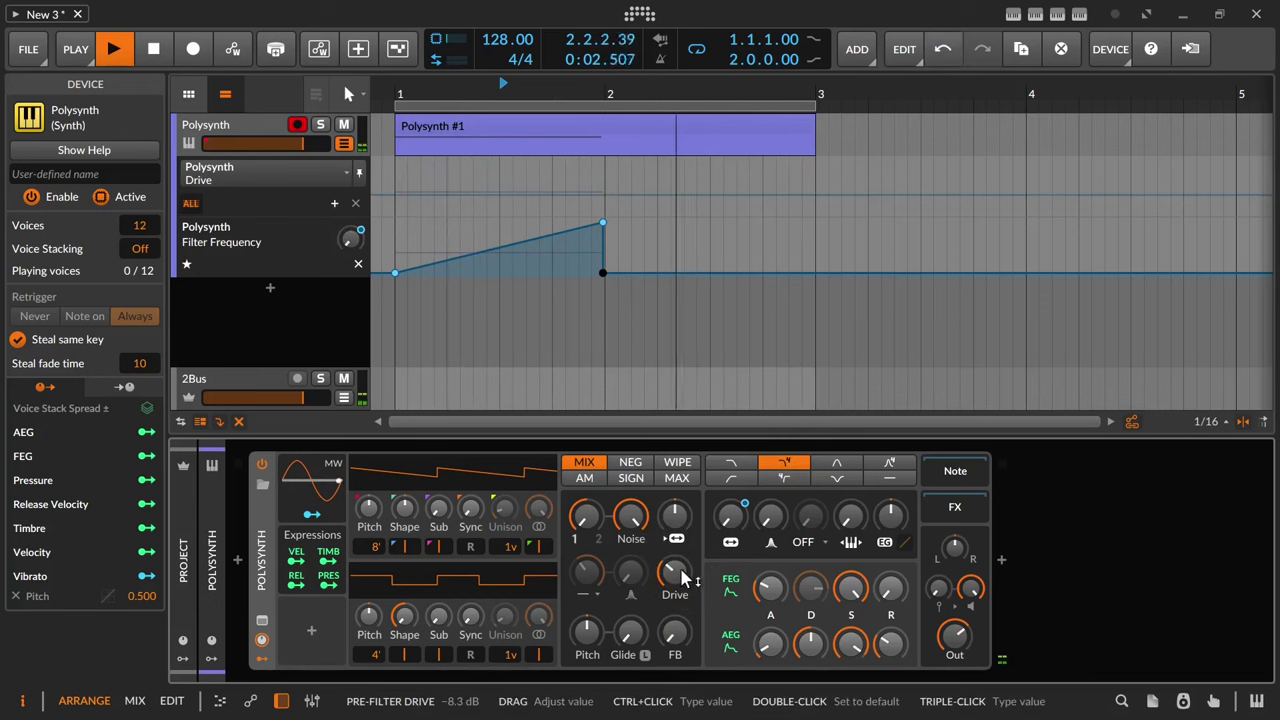
# Compare the two-pole and four-pole low-pass slopes with the pre-filter drive set to about -7.5 dB
pyautogui.click(731, 463)
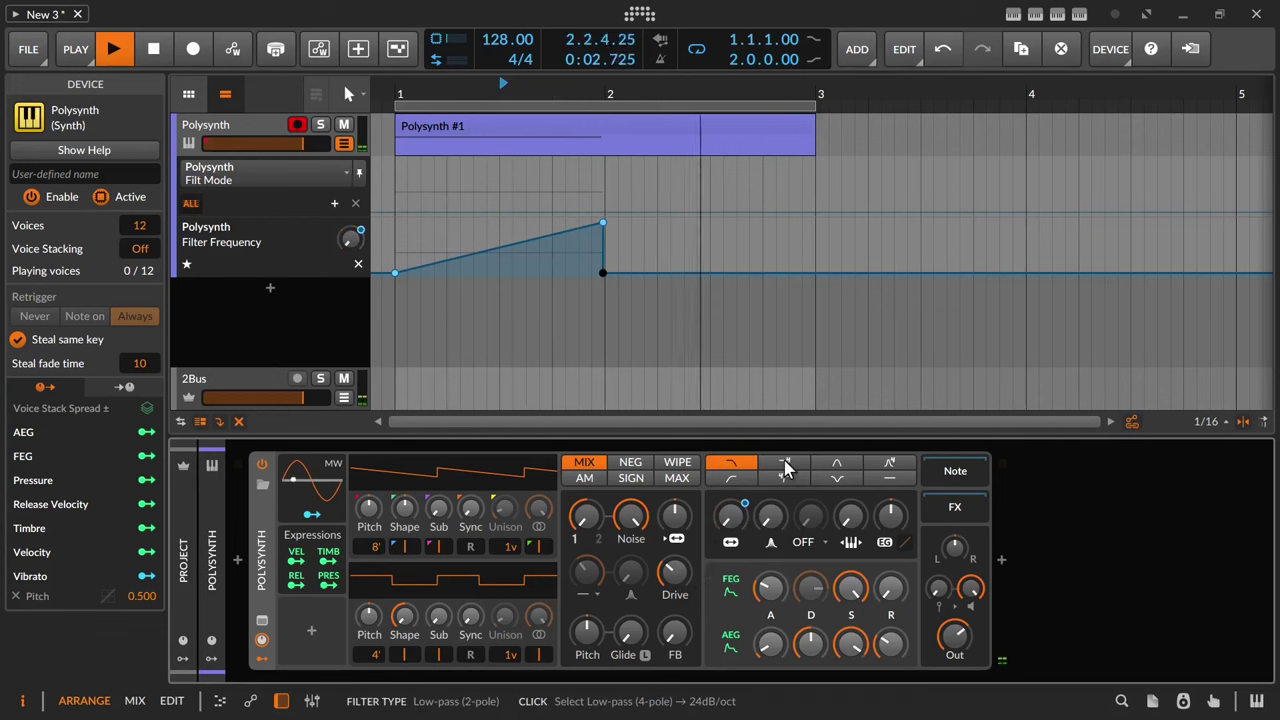
pyautogui.click(674, 571)
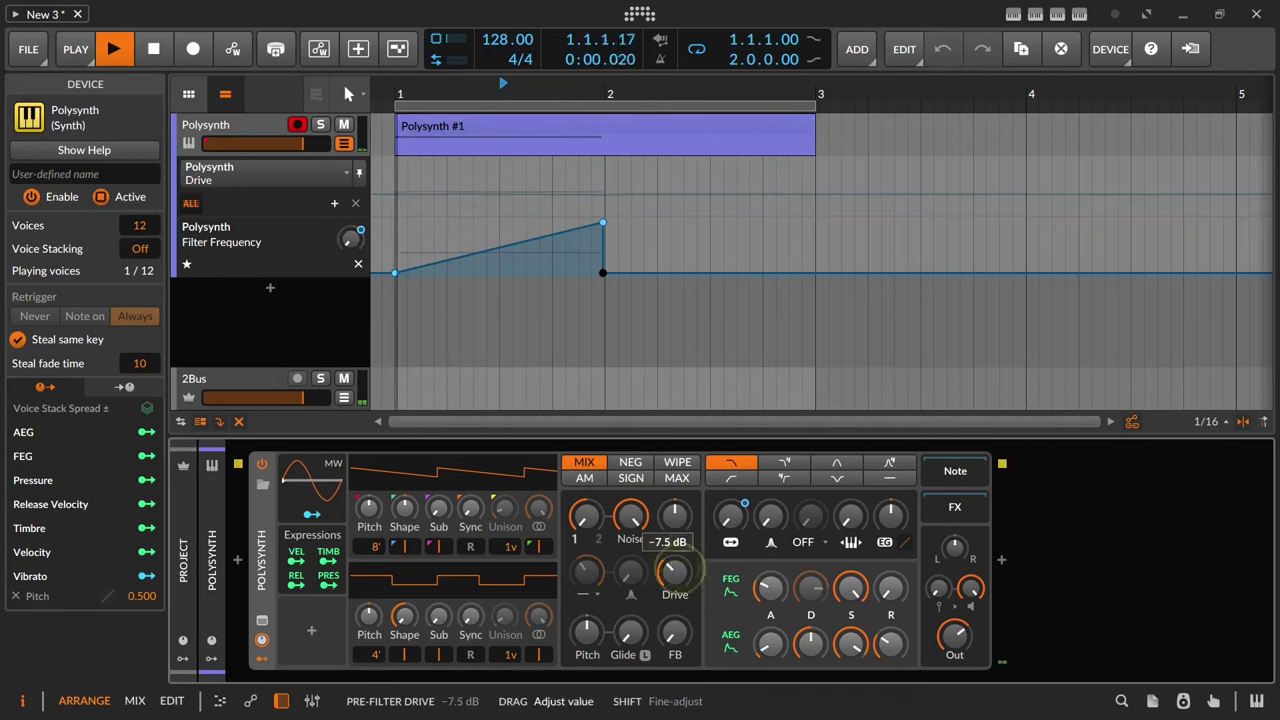
pyautogui.click(780, 464)
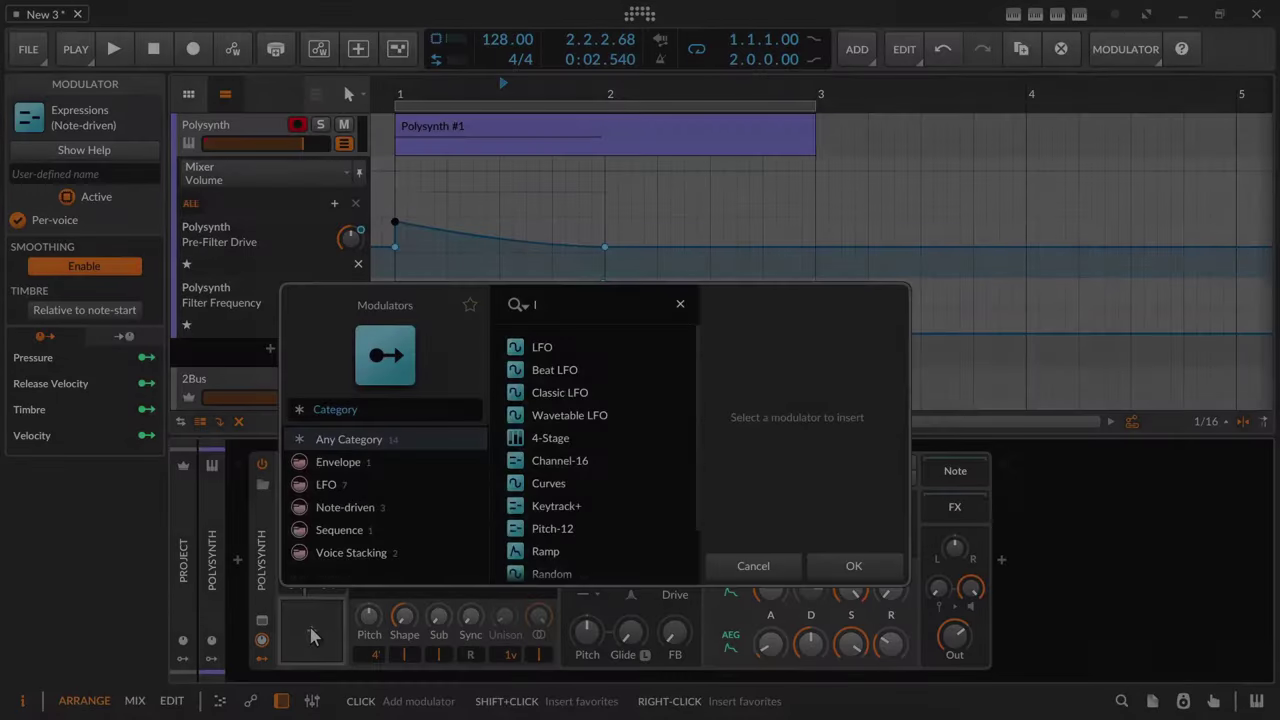
# Add an LFO modulator to the Polysynth, route it to the pan with an amount of about 0.507, and play it back
pyautogui.write('fo')
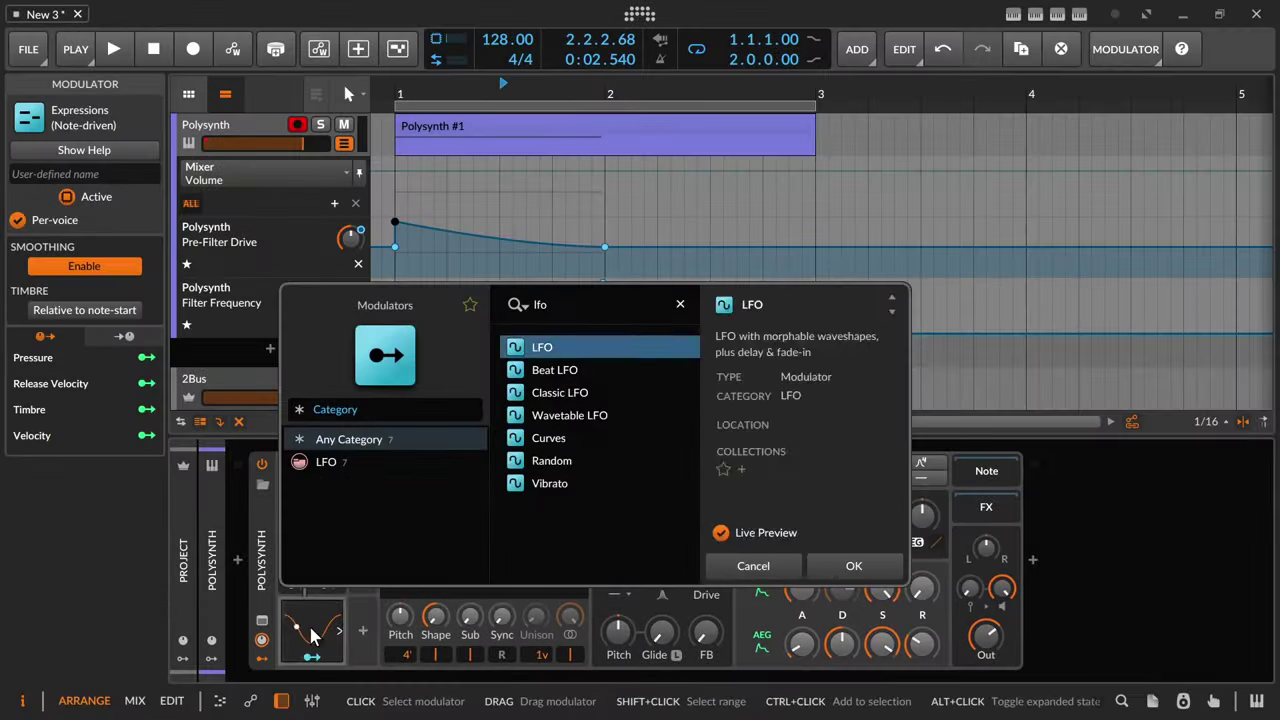
pyautogui.press('Return')
pyautogui.click(312, 658)
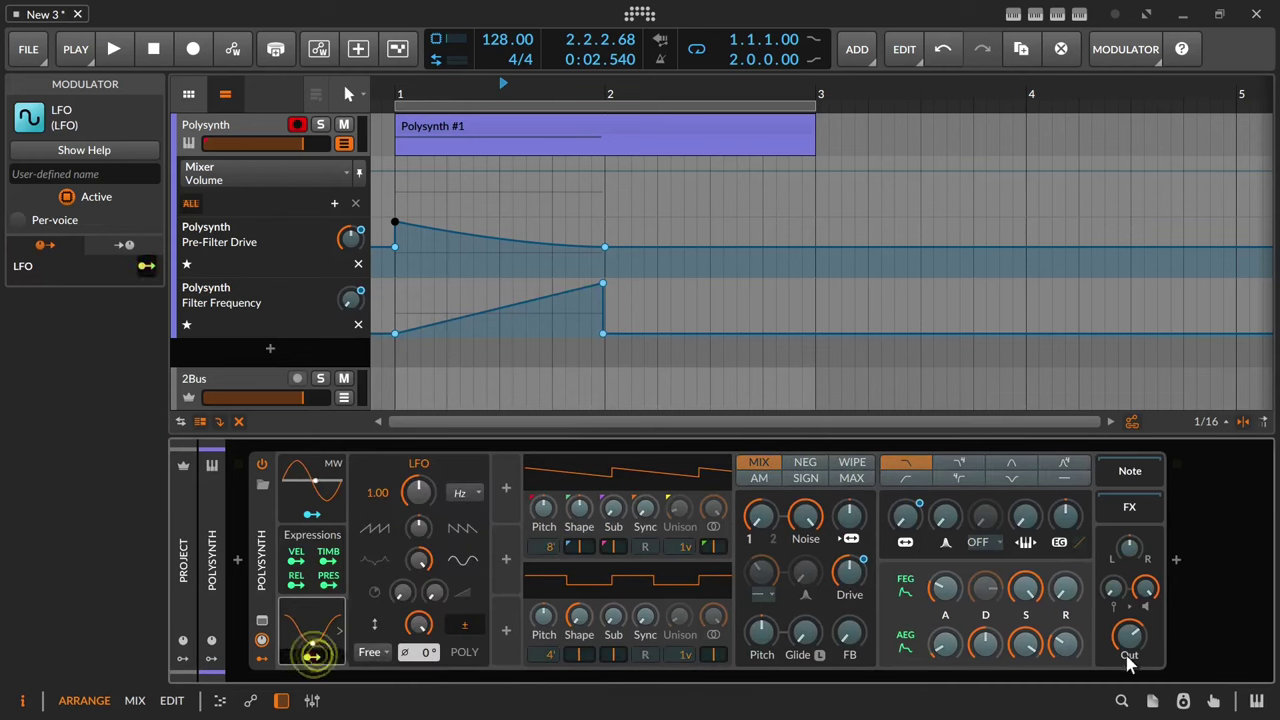
pyautogui.moveTo(1135, 575)
pyautogui.mouseDown()
pyautogui.moveTo(1128, 548)
pyautogui.moveTo(1122, 563)
pyautogui.mouseUp()
pyautogui.press('space')
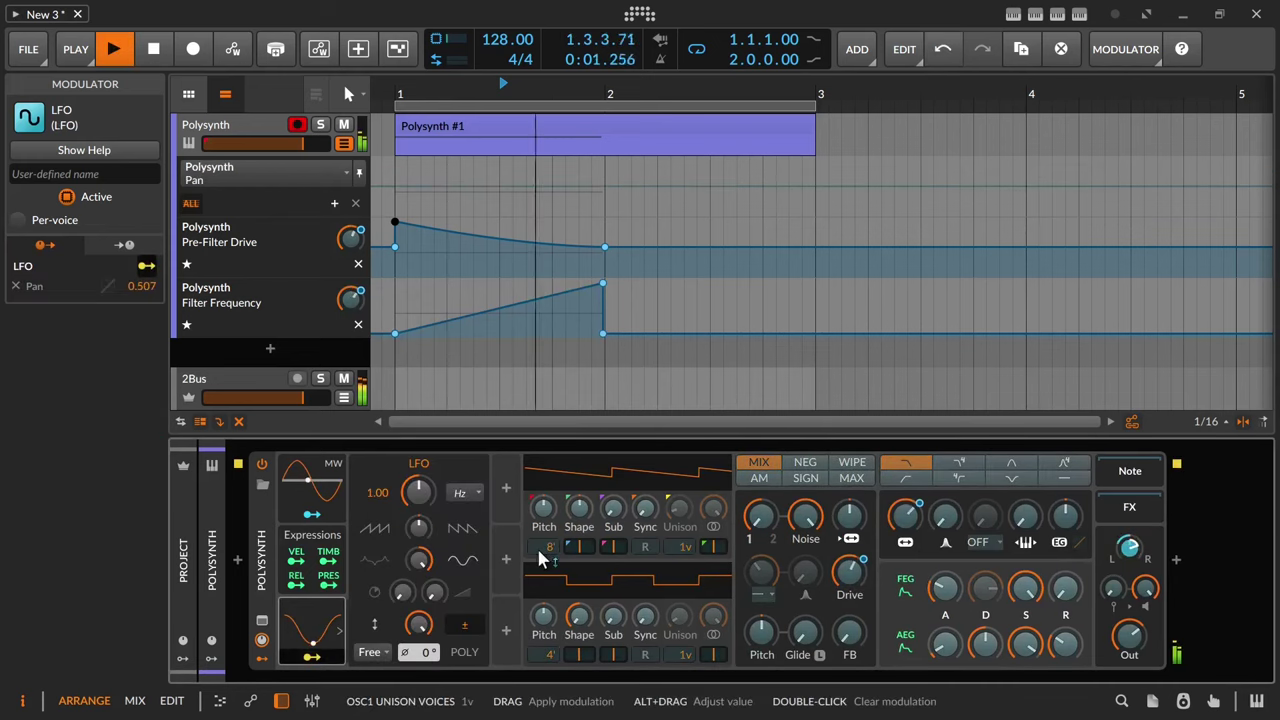
pyautogui.click(311, 657)
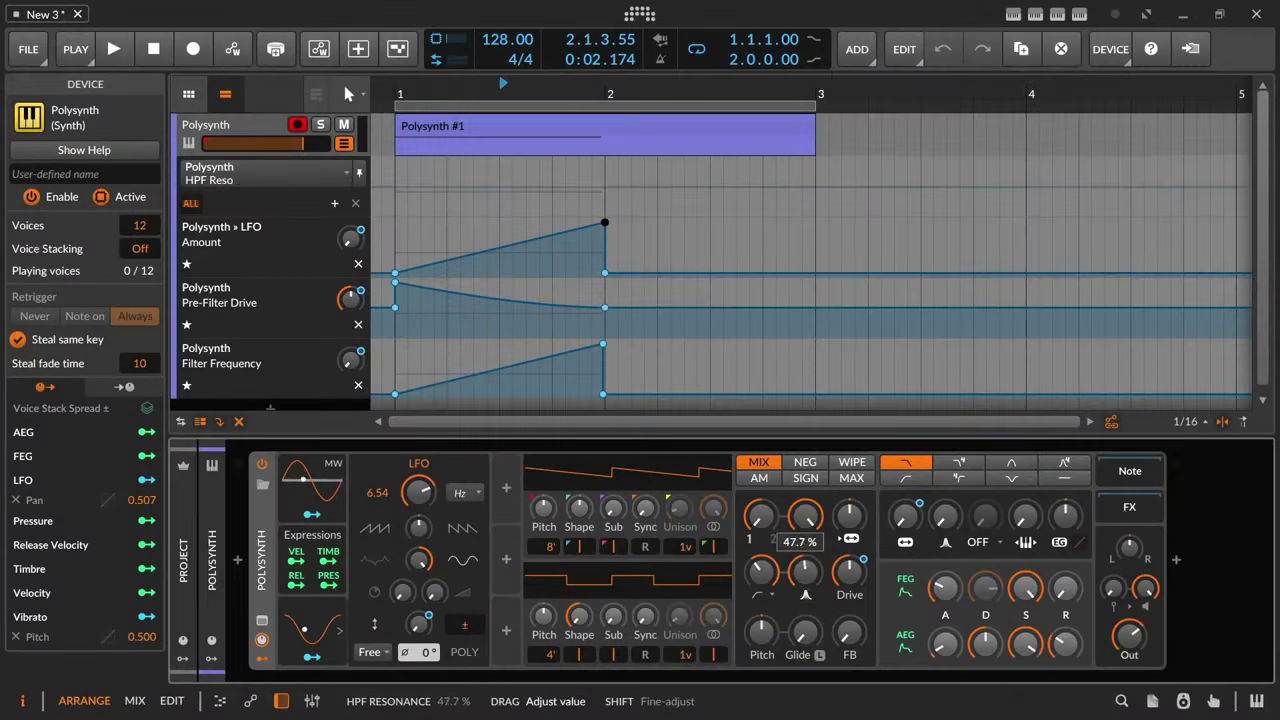
# Raise the high-pass filter's resonance to maximum and try out its frequency during playback
pyautogui.moveTo(805, 515); pyautogui.dragTo(805, 505)
pyautogui.moveTo(800, 571); pyautogui.dragTo(800, 571)
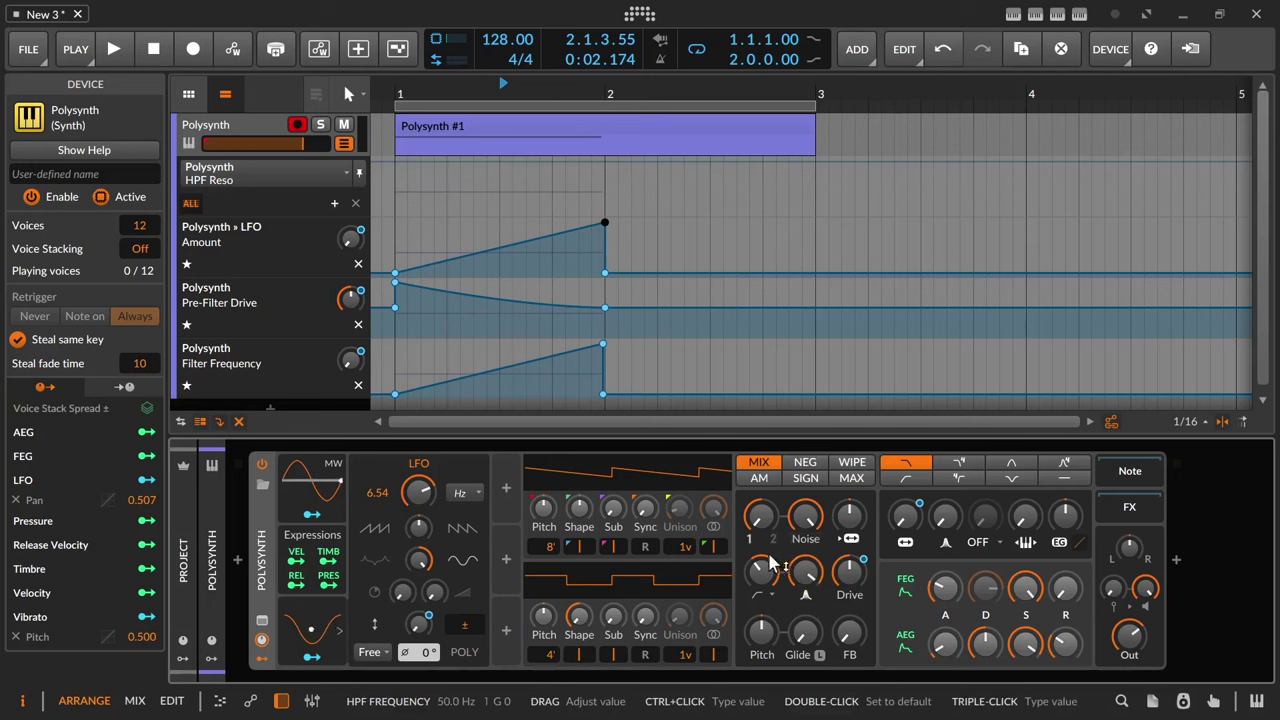
pyautogui.press('space')
pyautogui.click(760, 570)
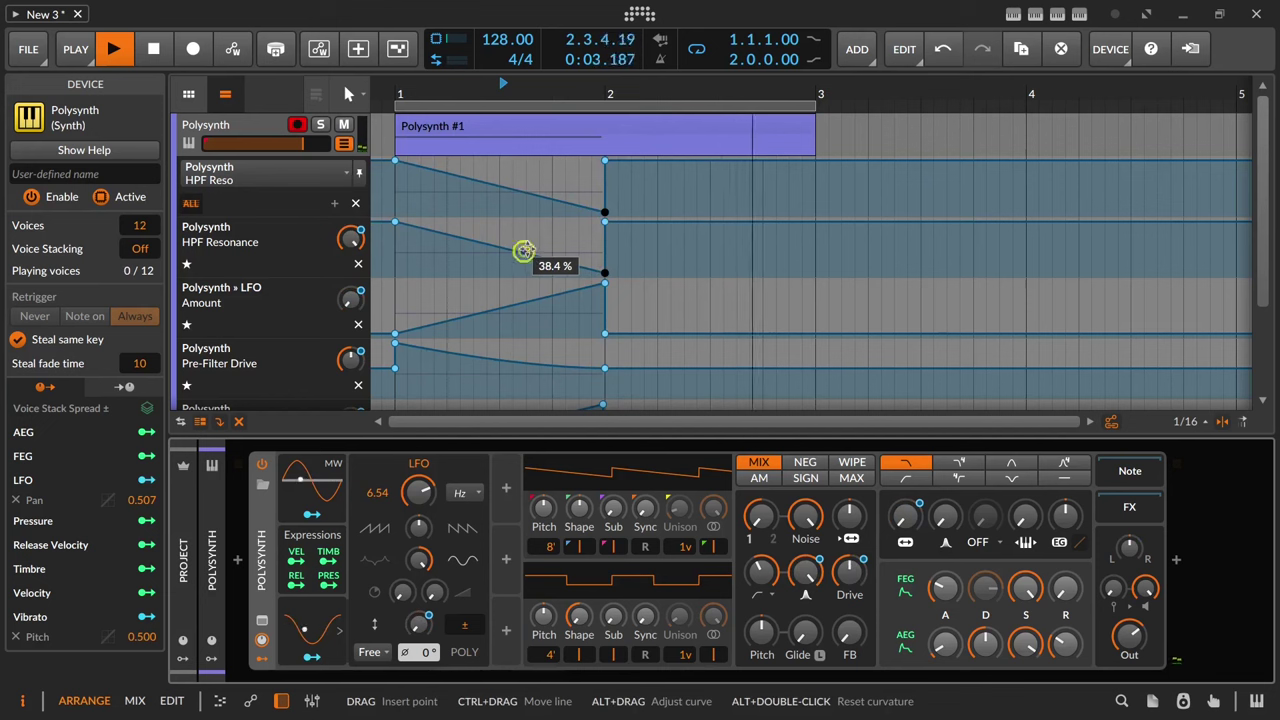
# Bend the HPF Resonance automation into a concave fall and move its 100 % starting point further into bar 1
pyautogui.moveTo(527, 259); pyautogui.dragTo(529, 242)
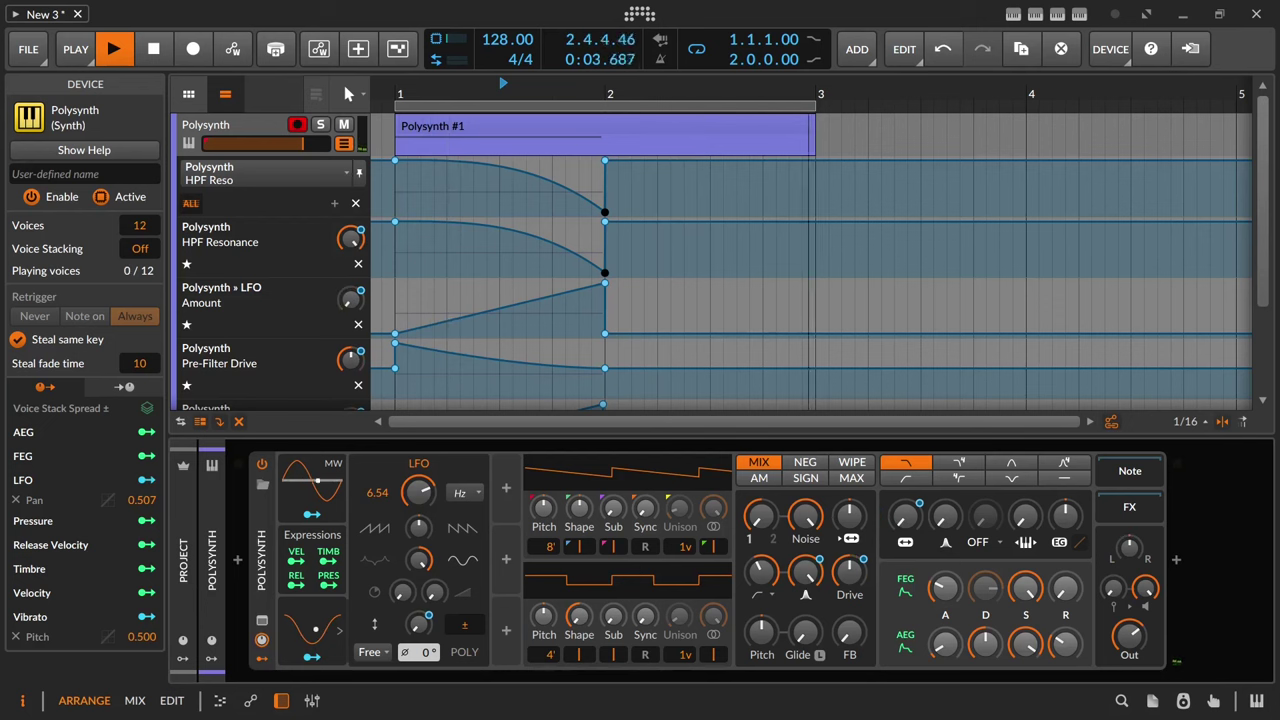
pyautogui.moveTo(518, 235); pyautogui.dragTo(448, 238)
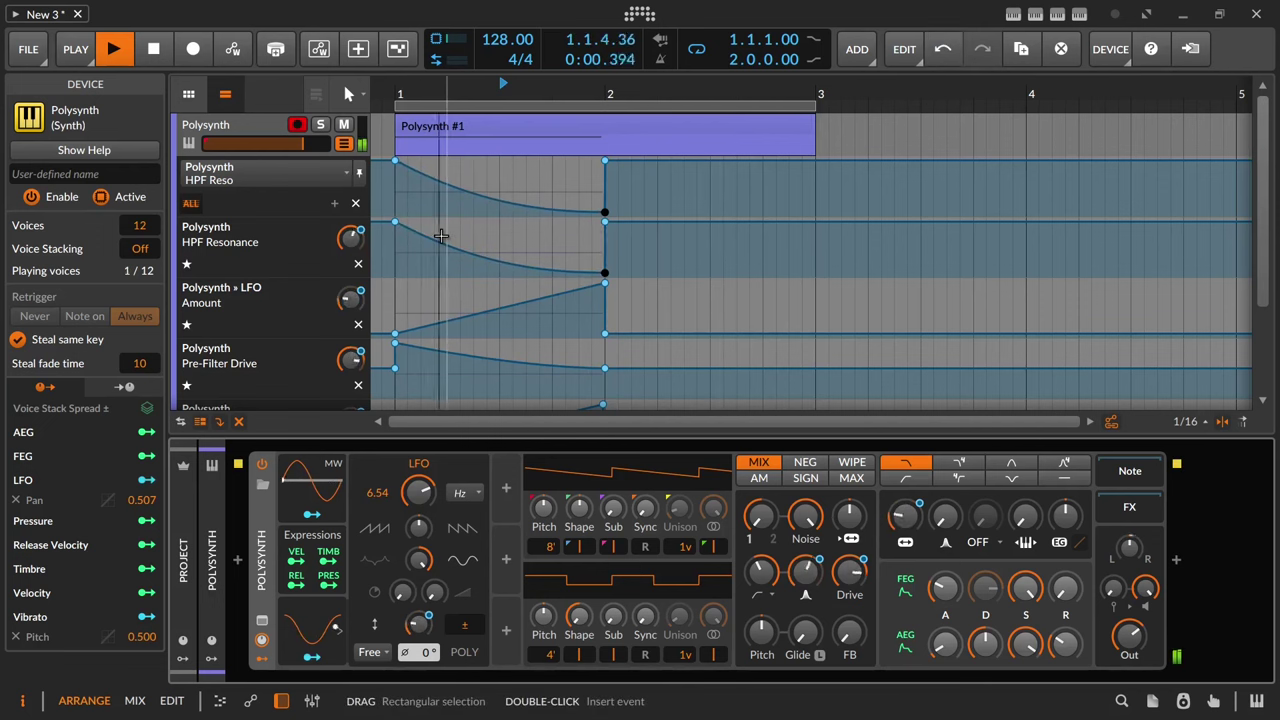
pyautogui.moveTo(398, 228)
pyautogui.moveTo(398, 228); pyautogui.dragTo(446, 228)
pyautogui.moveTo(446, 228); pyautogui.dragTo(447, 222)
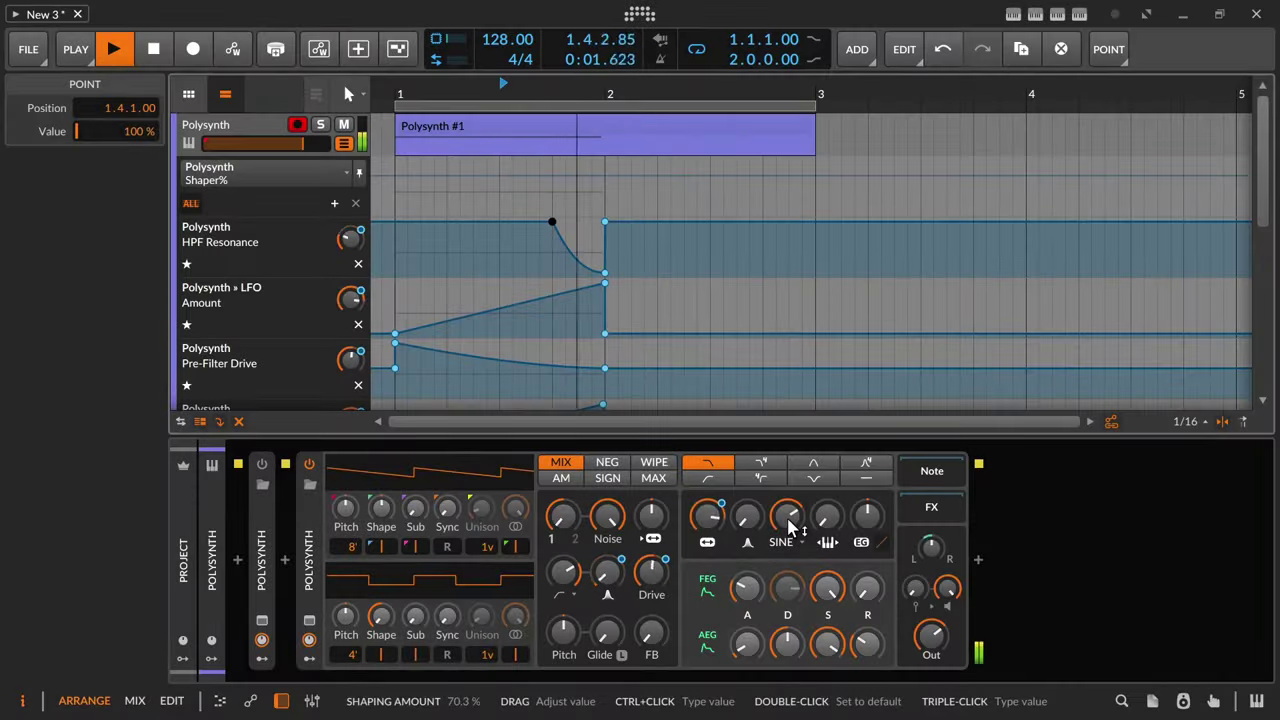
# Adjust the sine shaping amount, and audition the two-pole and four-pole high-pass filter types
pyautogui.moveTo(790, 527); pyautogui.dragTo(788, 515)
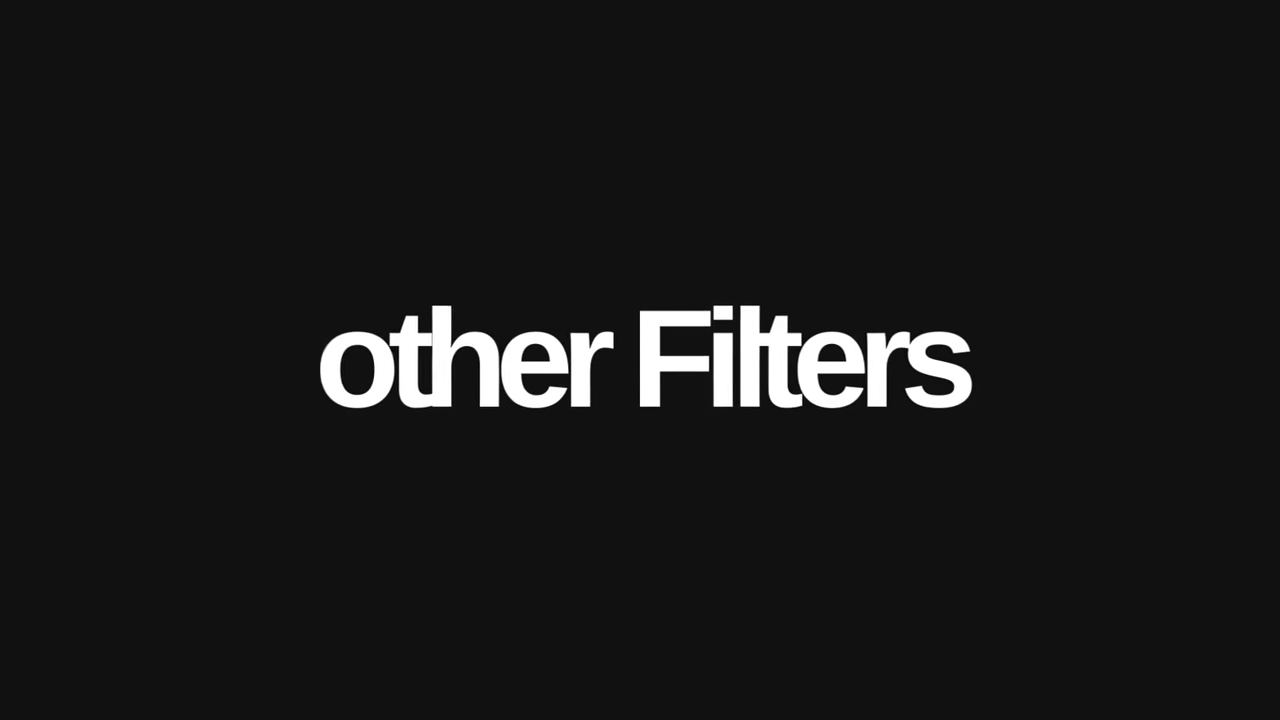
pyautogui.click(712, 480)
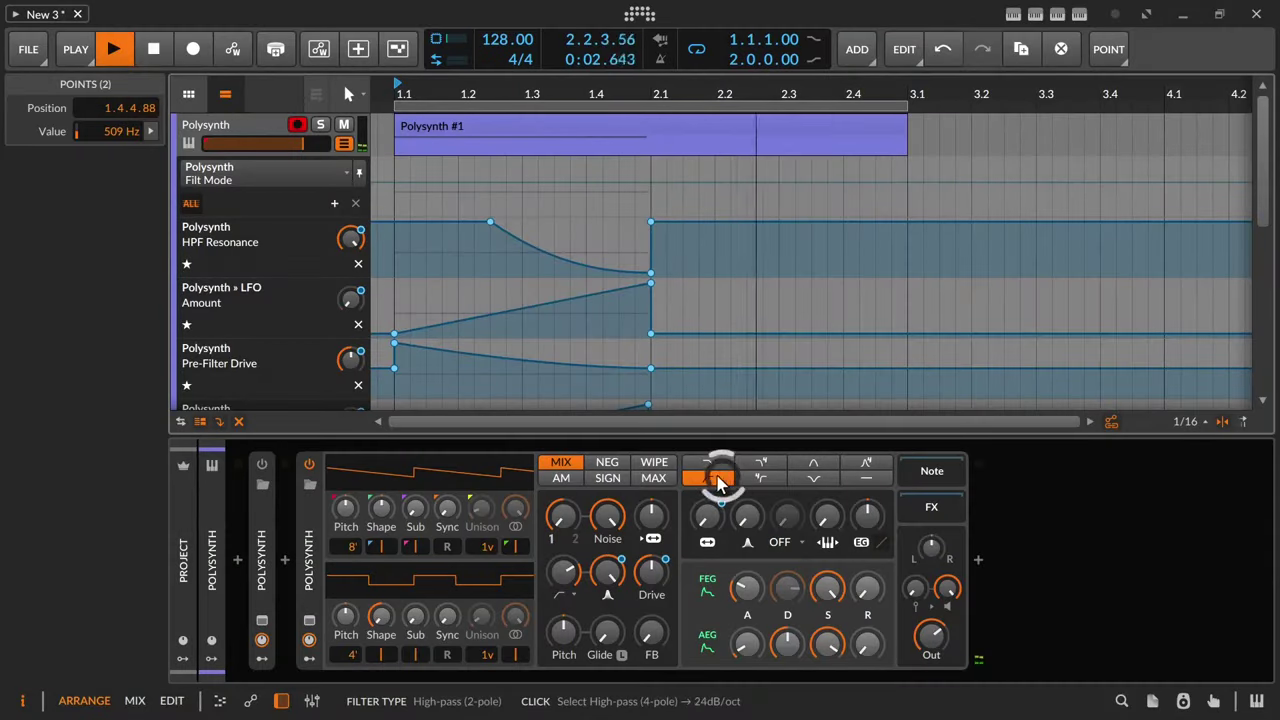
pyautogui.click(763, 479)
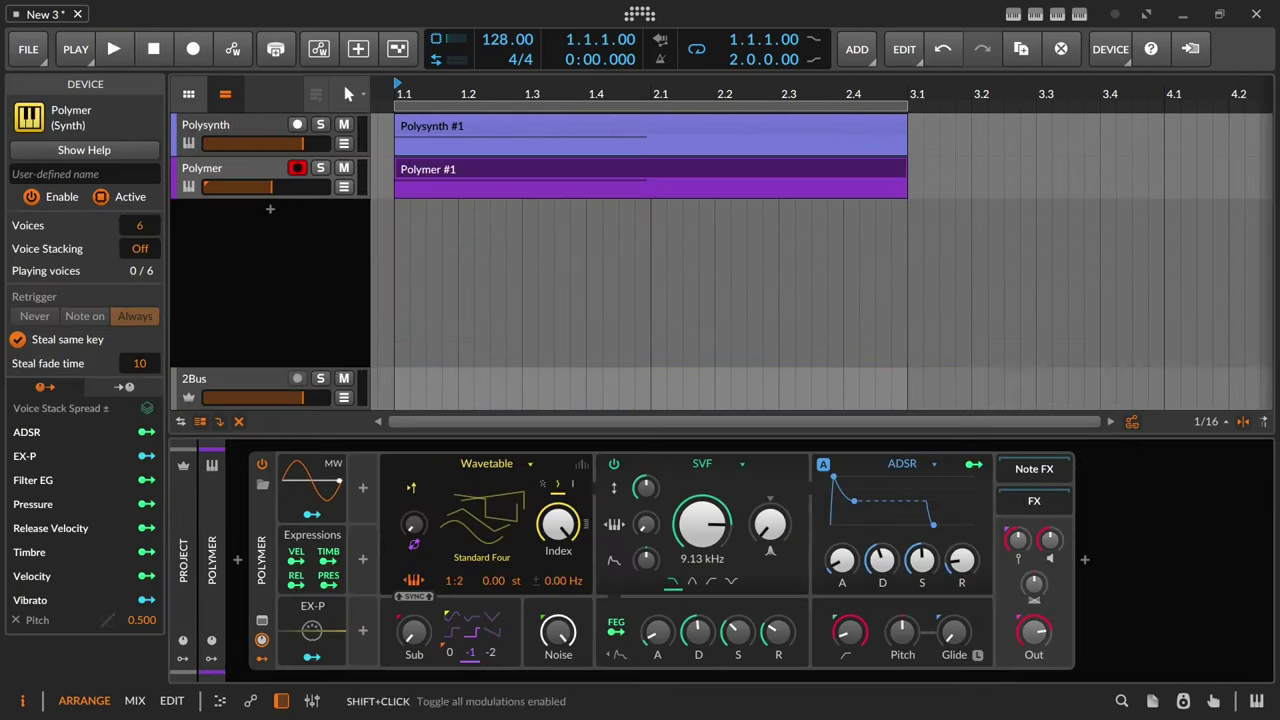
# Solo the Polymer track and play it back
pyautogui.click(320, 167)
pyautogui.press('space')
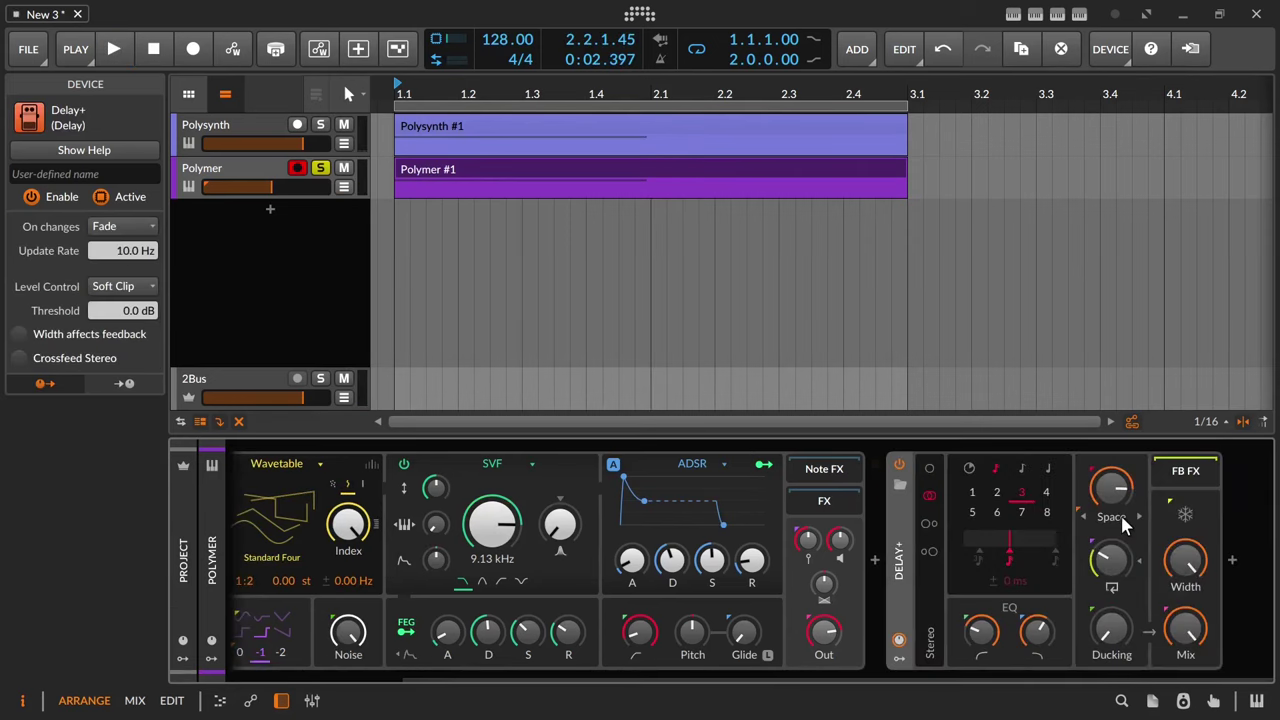
# Play back the Polymer track while raising the Delay+ feedback and switching its stereo mode to Ping L
pyautogui.press('space')
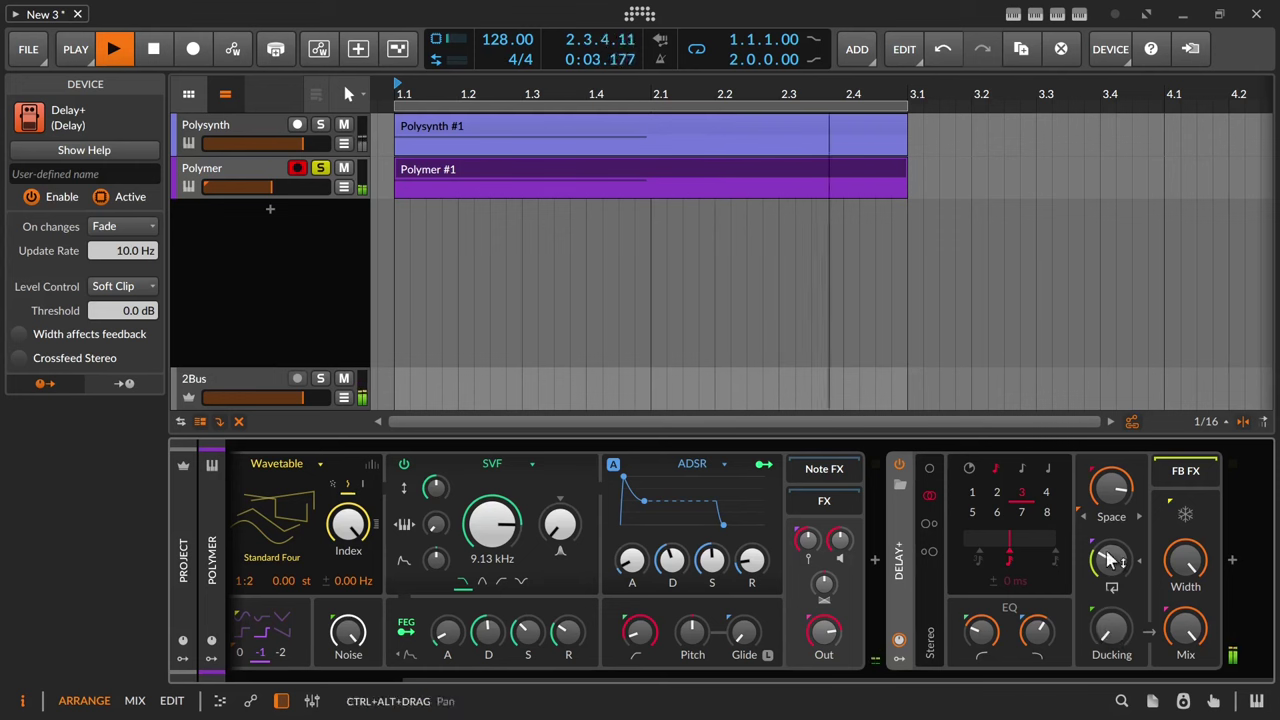
pyautogui.moveTo(1110, 560); pyautogui.dragTo(1110, 527)
pyautogui.click(924, 523)
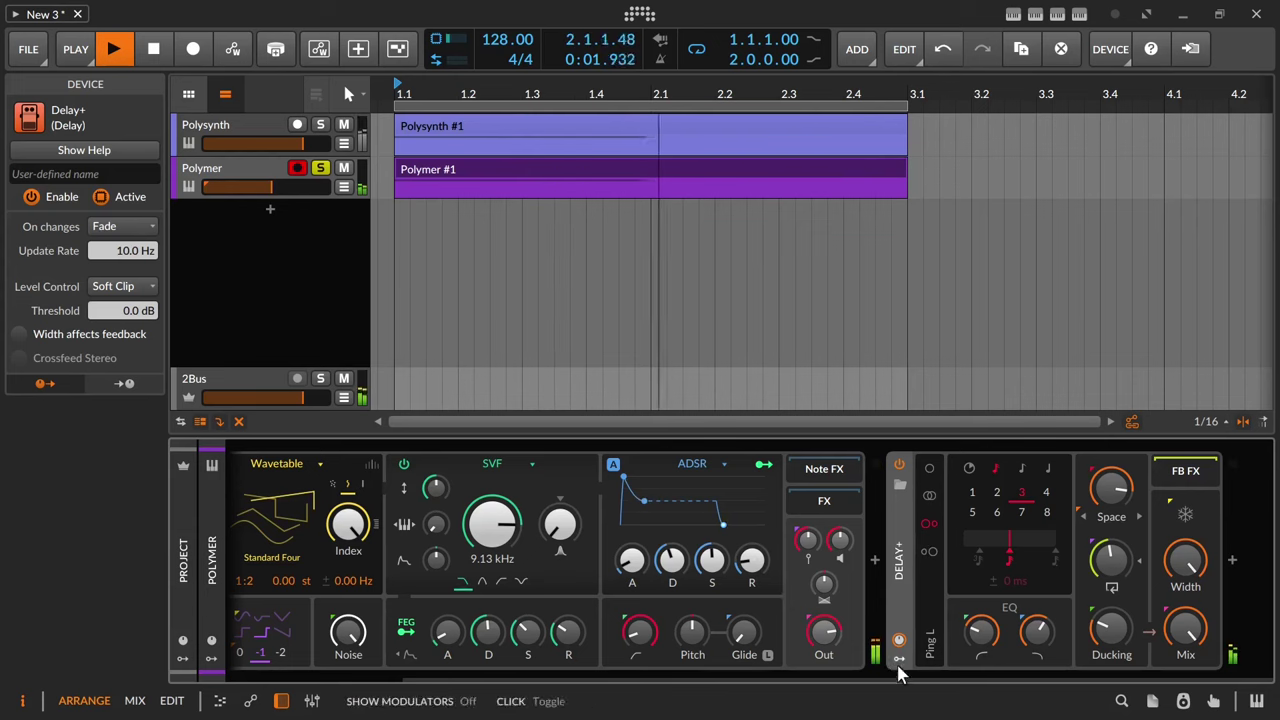
pyautogui.press('space')
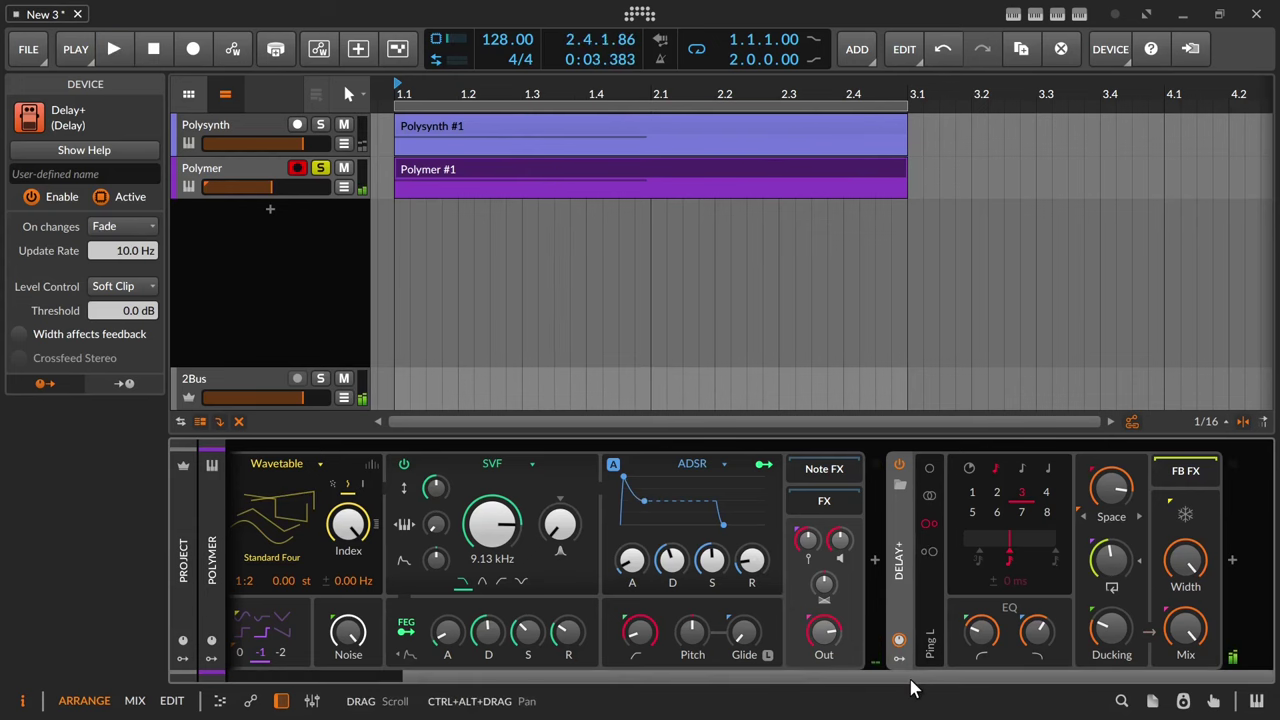
# Lower the Delay+ mix on the Poly Grid track and set the Noise module to stereo pink noise
pyautogui.moveTo(982, 690); pyautogui.dragTo(580, 648)
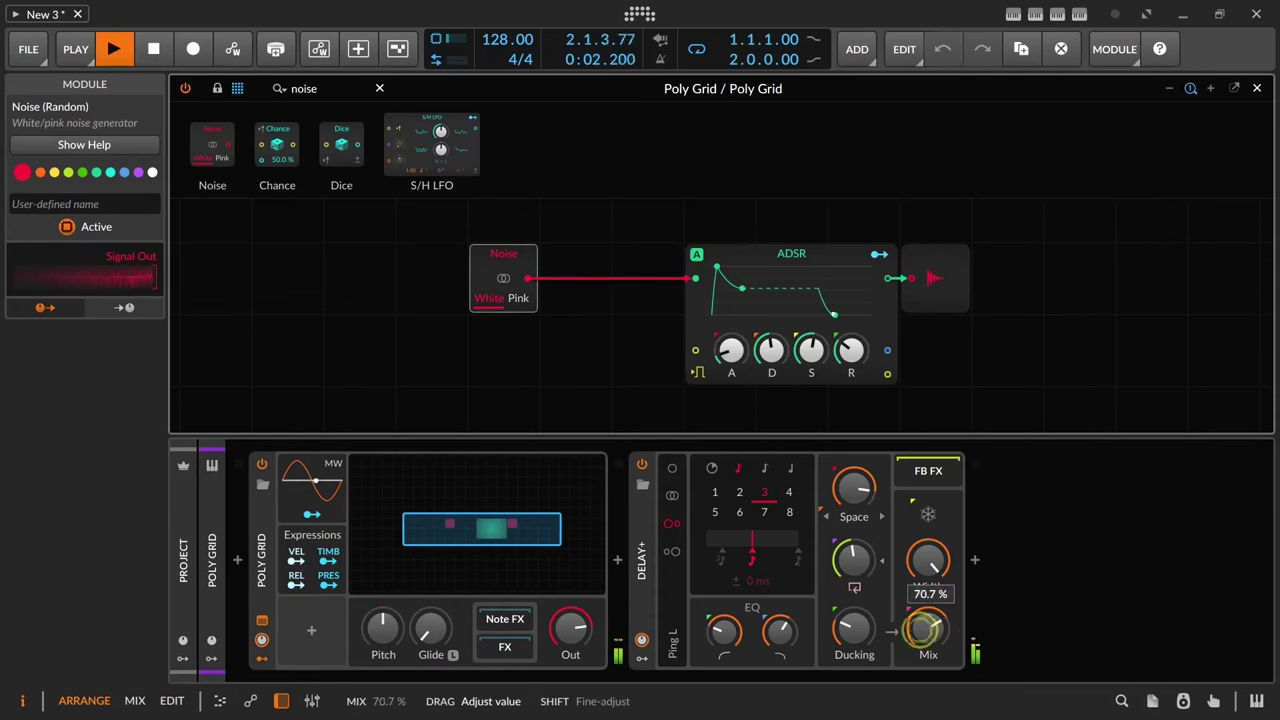
pyautogui.click(516, 304)
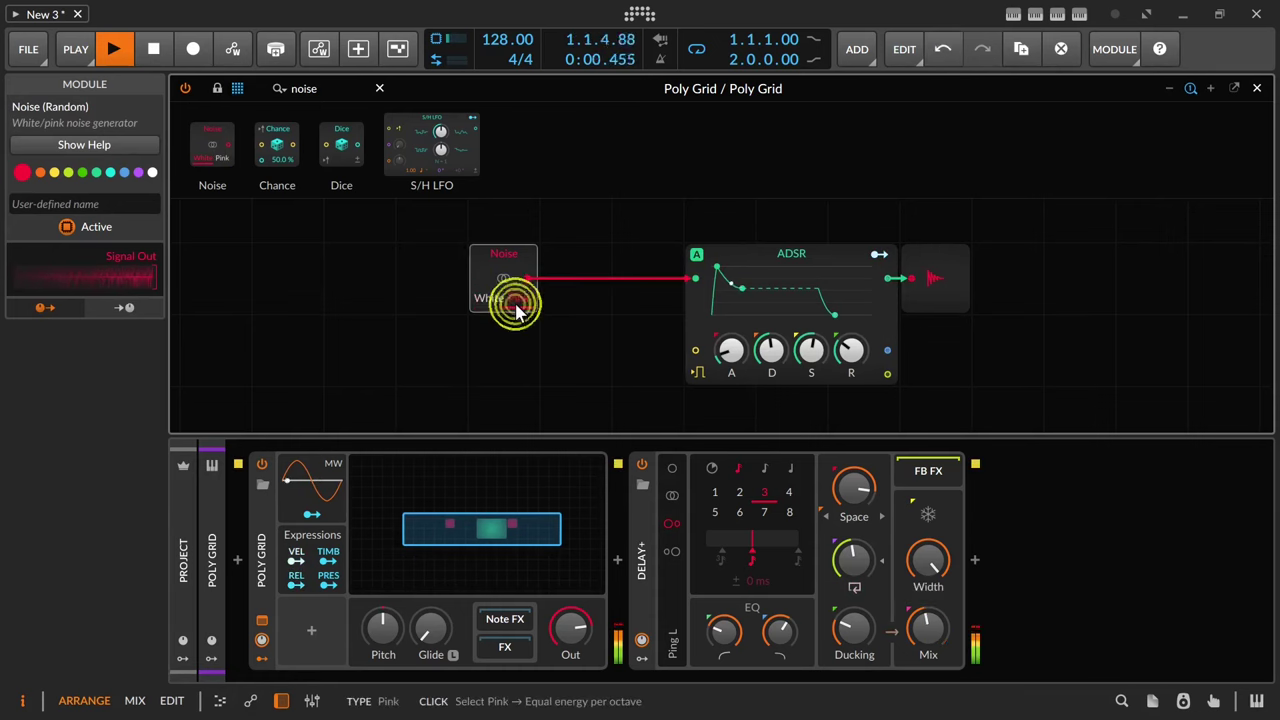
pyautogui.click(502, 279)
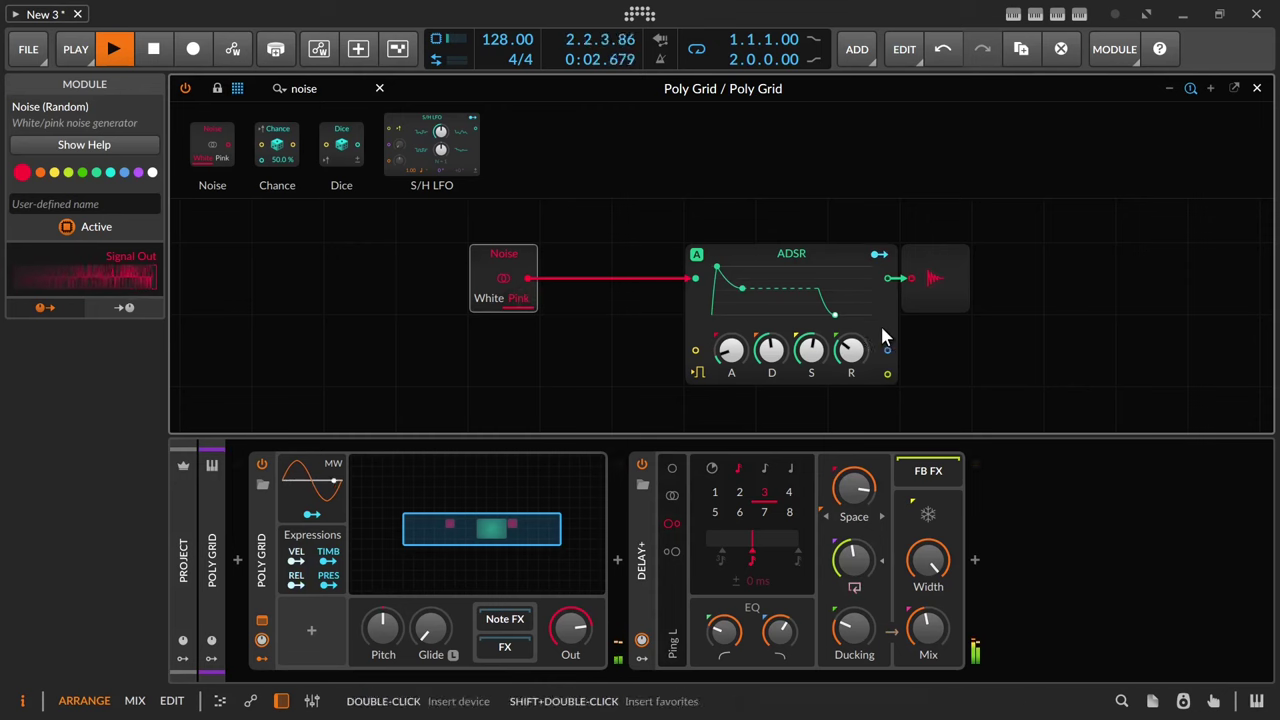
# Lower the Poly Grid output level and reduce the Delay+ feedback and blur amount, bringing blur to about 20.5 %
pyautogui.moveTo(582, 627); pyautogui.dragTo(582, 646)
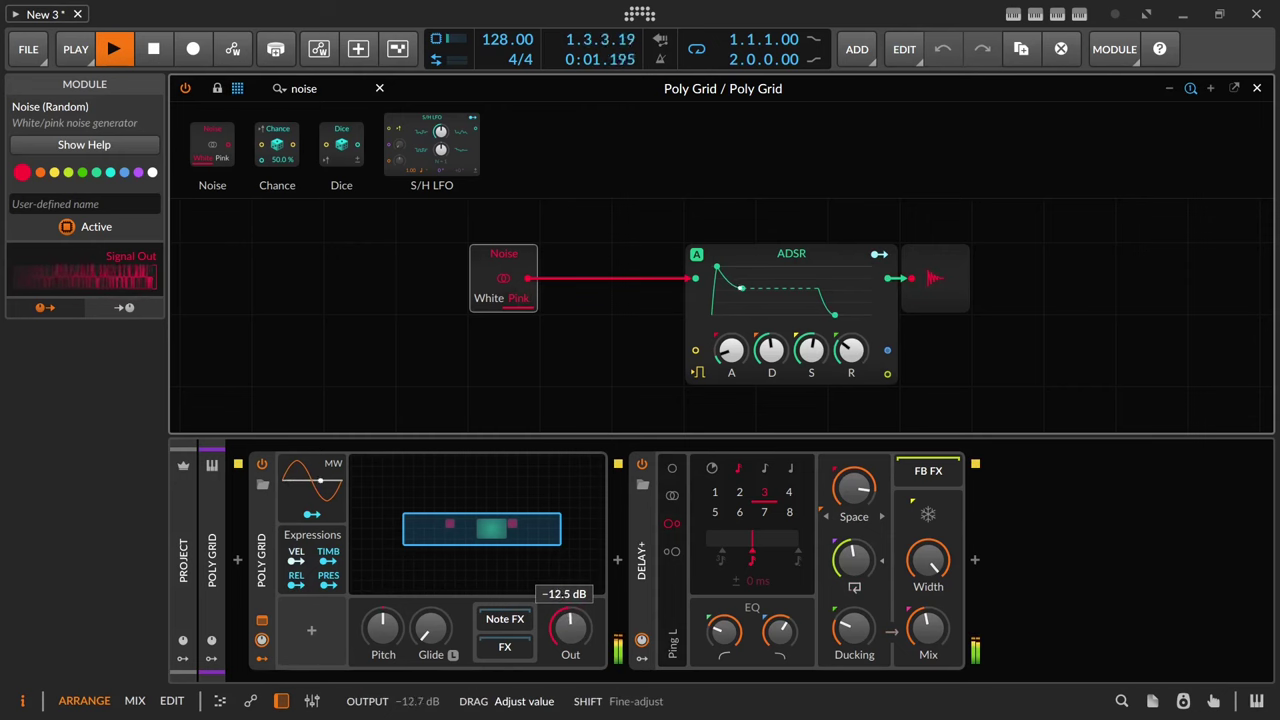
pyautogui.moveTo(582, 646); pyautogui.dragTo(582, 647)
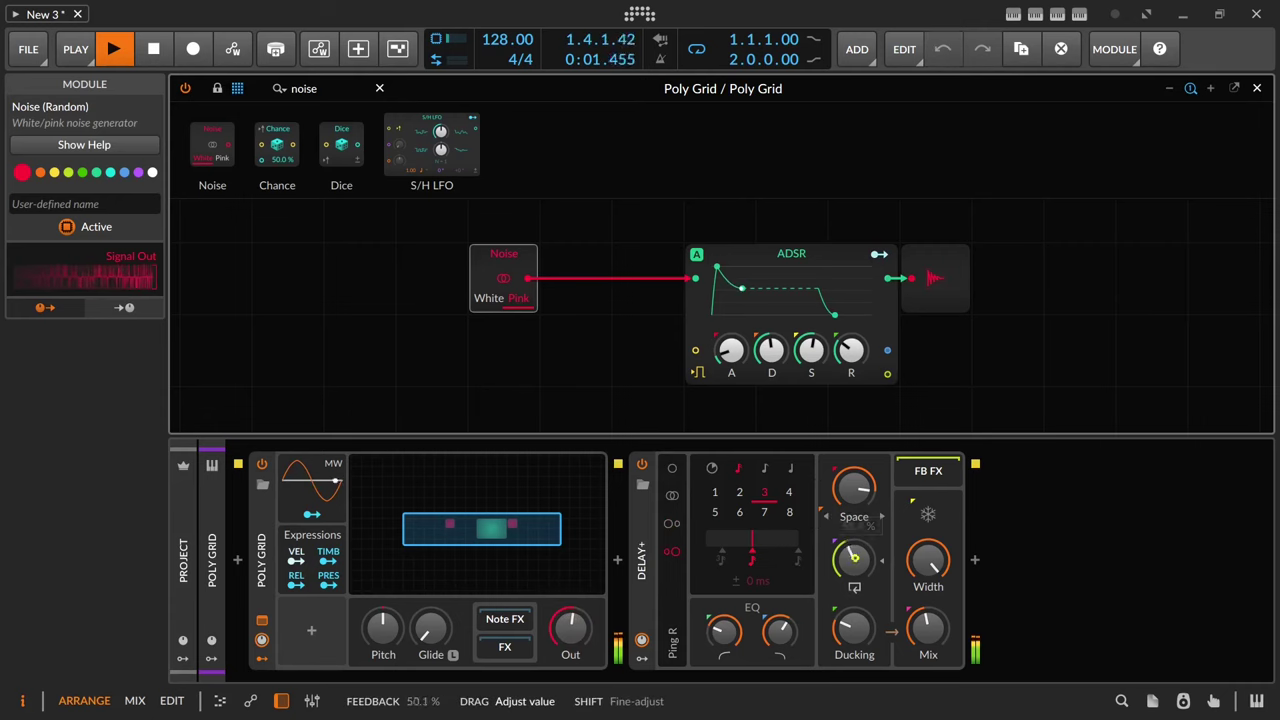
pyautogui.click(845, 485)
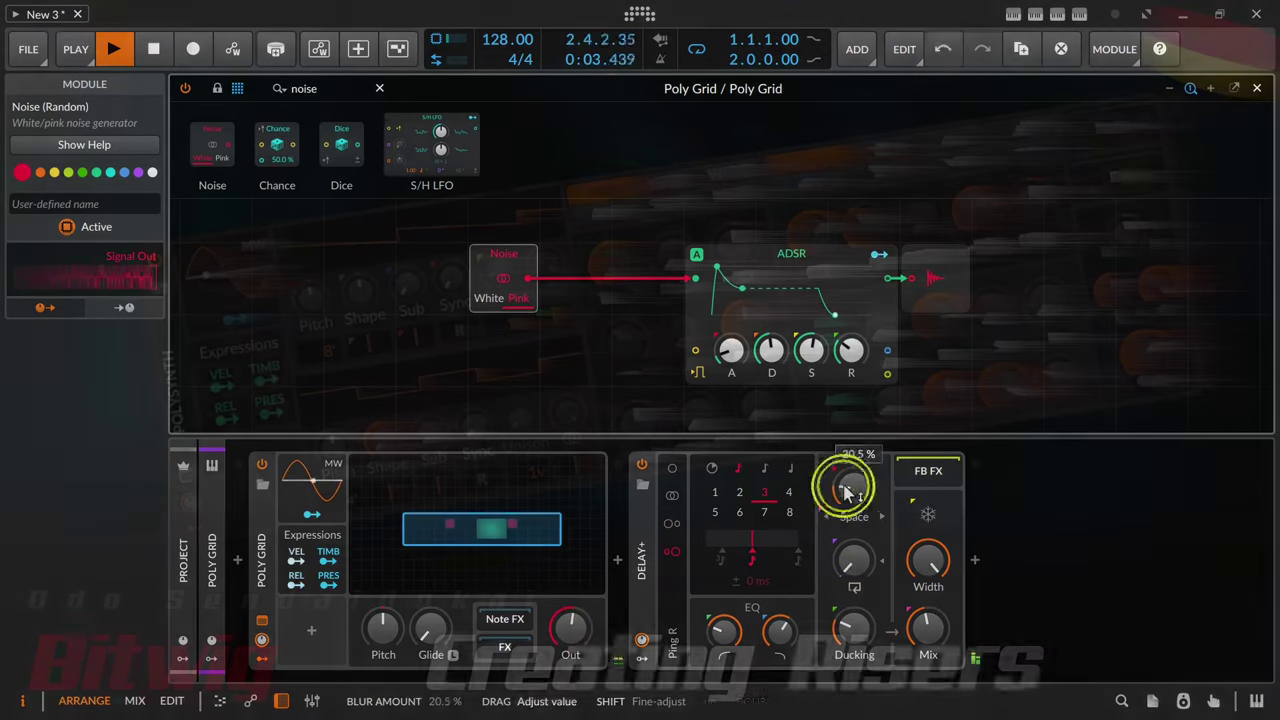